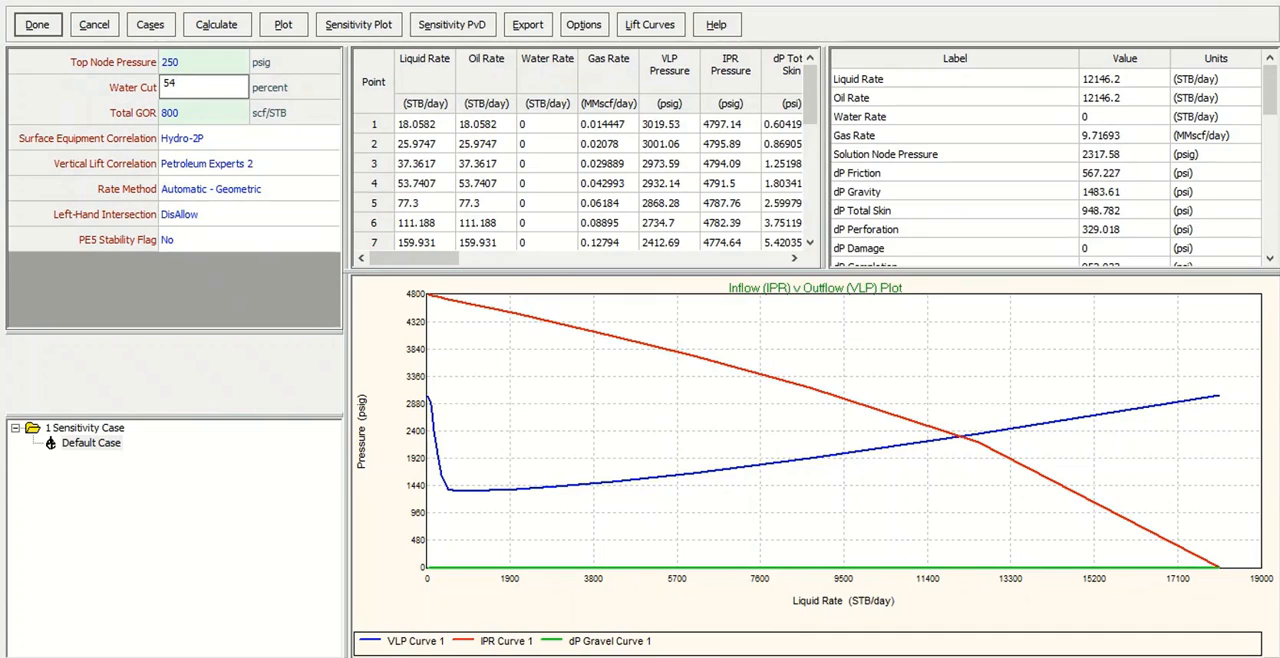
click(198, 110)
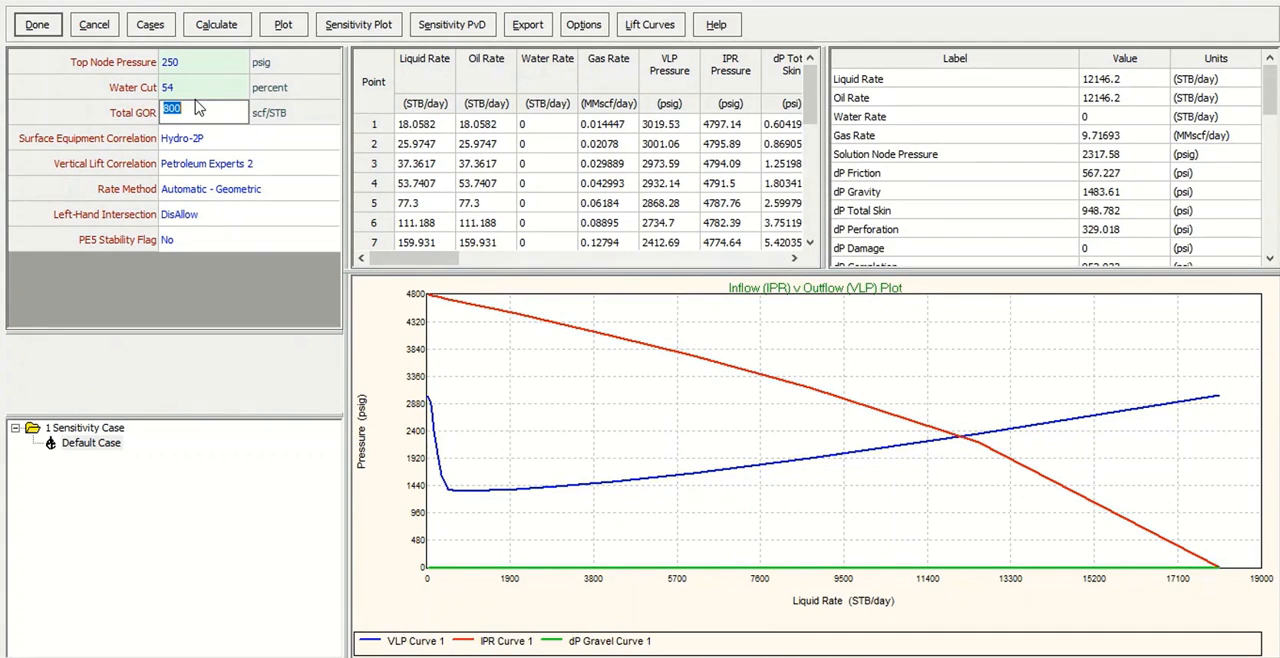
click(210, 216)
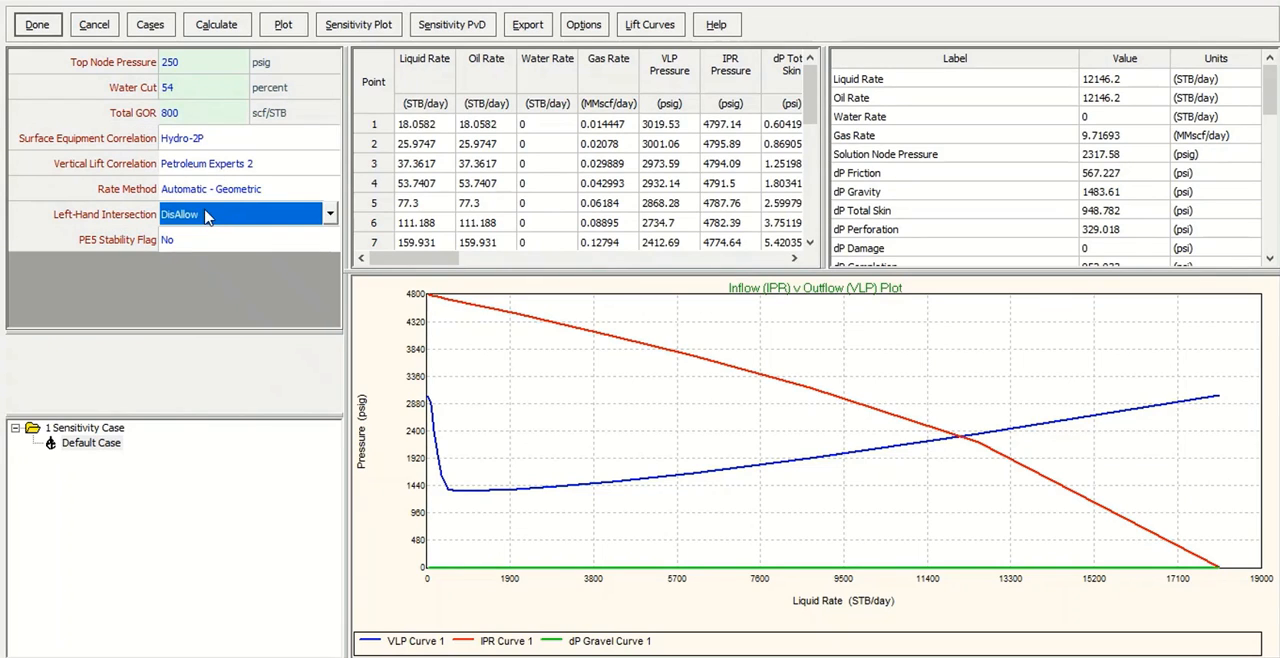
click(213, 239)
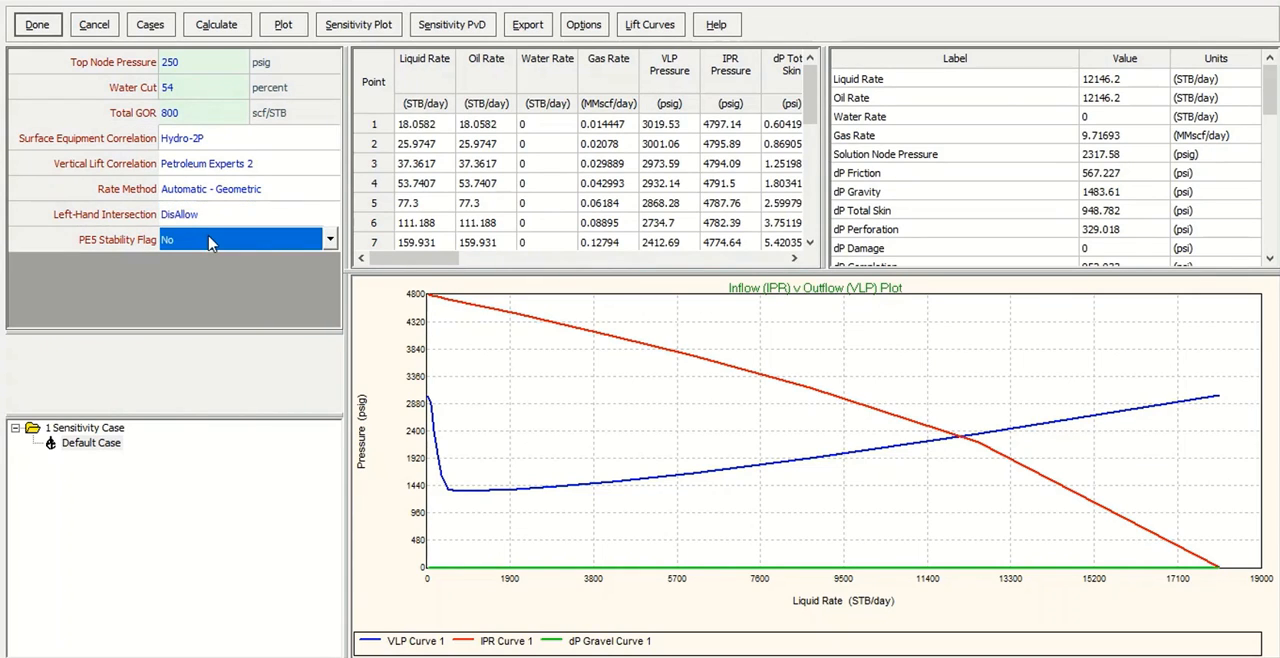
Open the sensitivity case setup and choose Salt Diluent Rate Percent as the first variable.
click(140, 28)
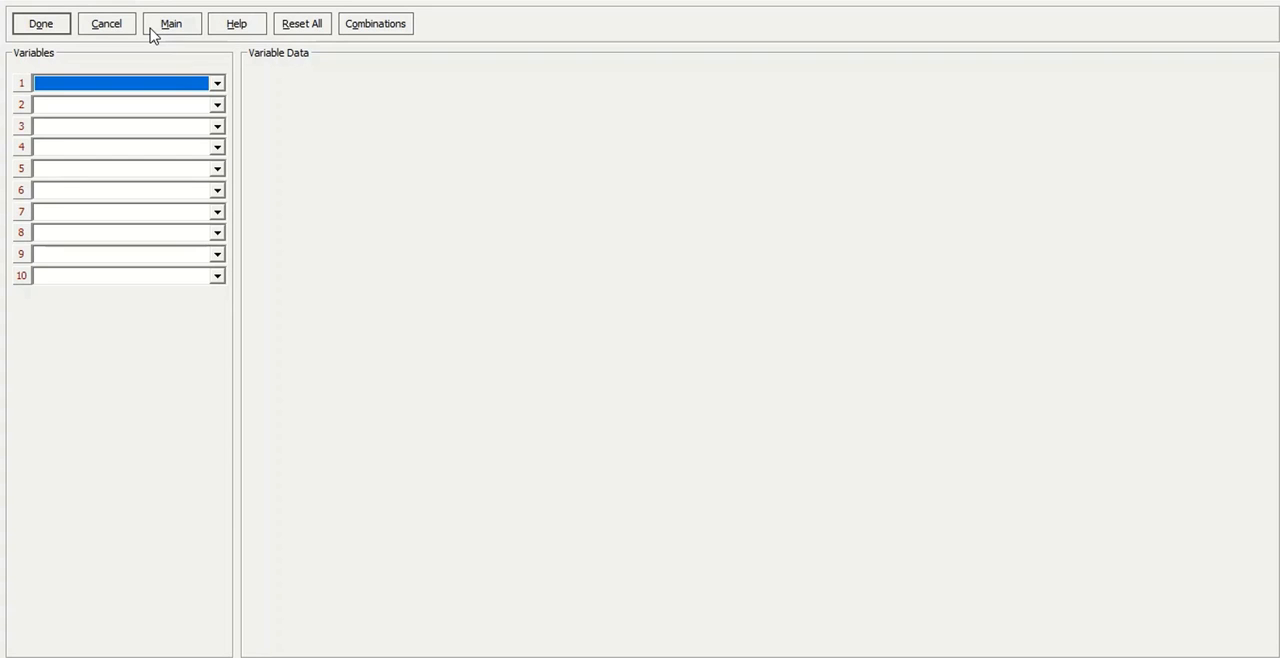
click(216, 83)
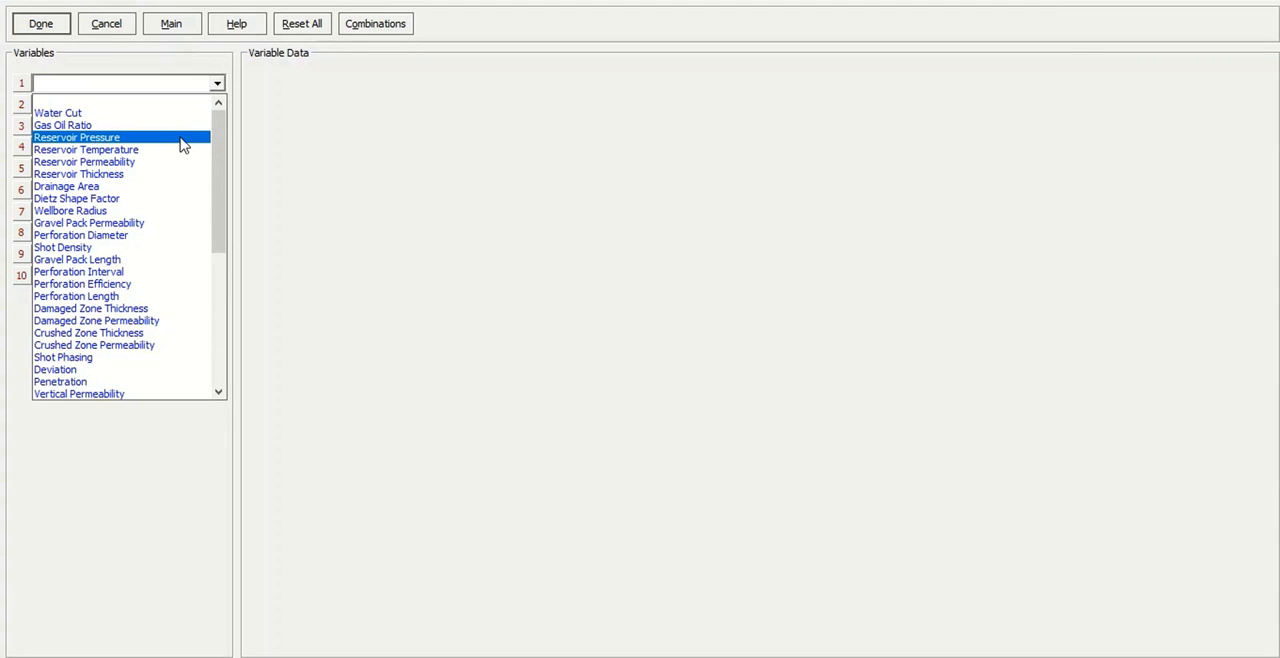
scroll(183, 170, down, 7)
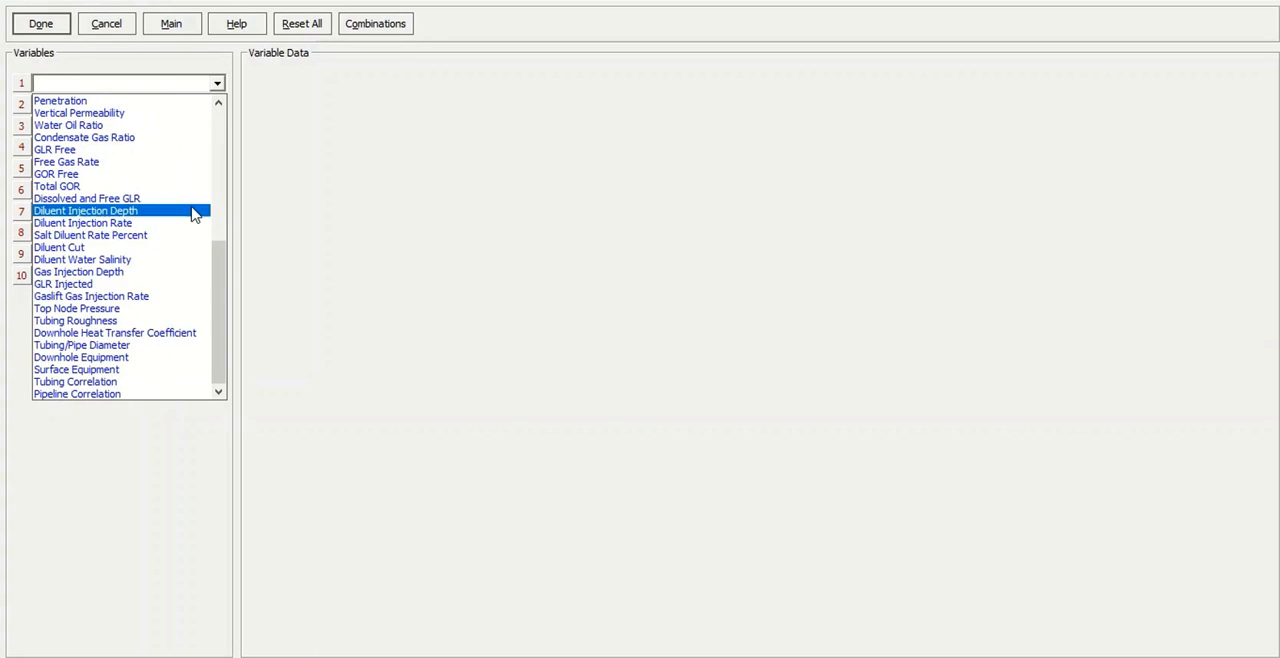
click(75, 237)
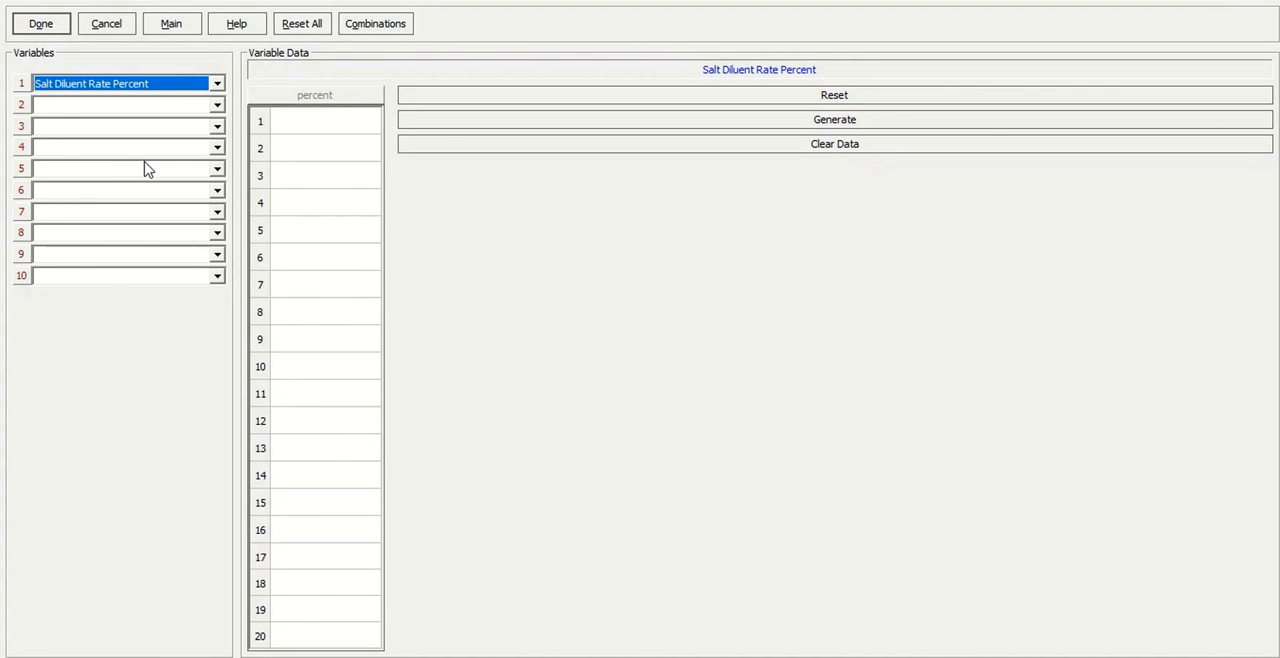
Enter 20, 25, 30, 35 and 40 percent as the Salt Diluent Rate Percent values and accept the sensitivity cases.
click(314, 121)
text(20)
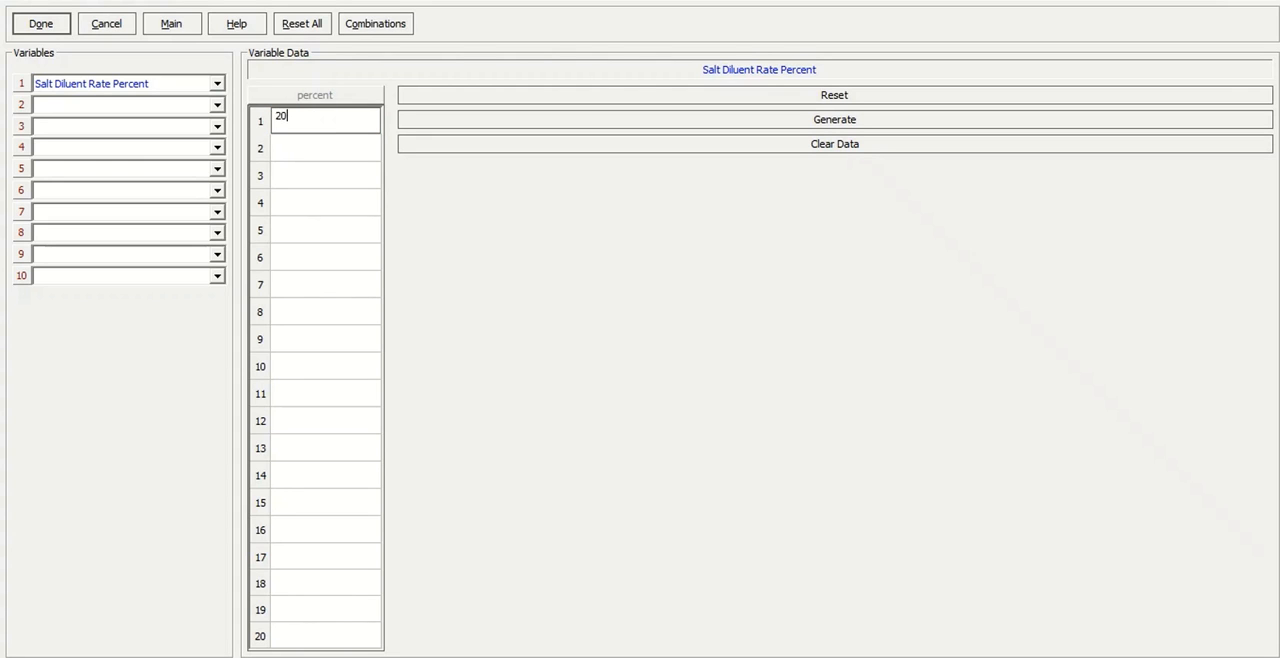
key(Return)
text(25)
key(Return)
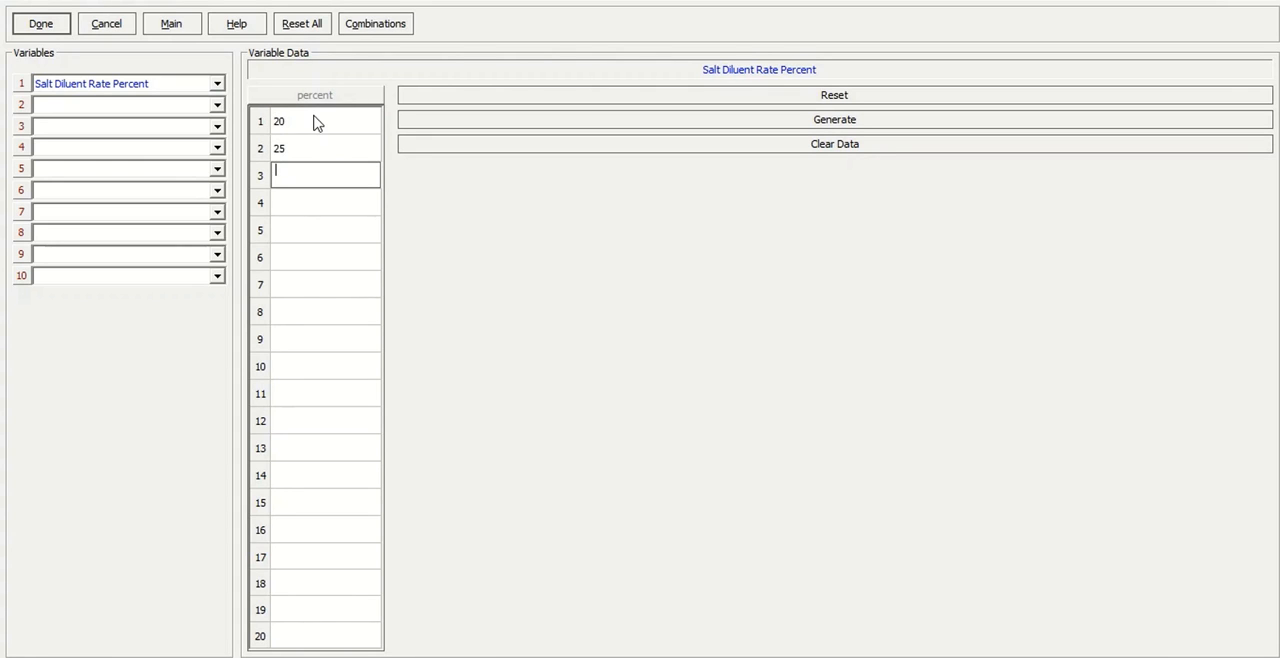
text(30)
key(Return)
text(25)
key(BackSpace)
key(BackSpace)
text(35)
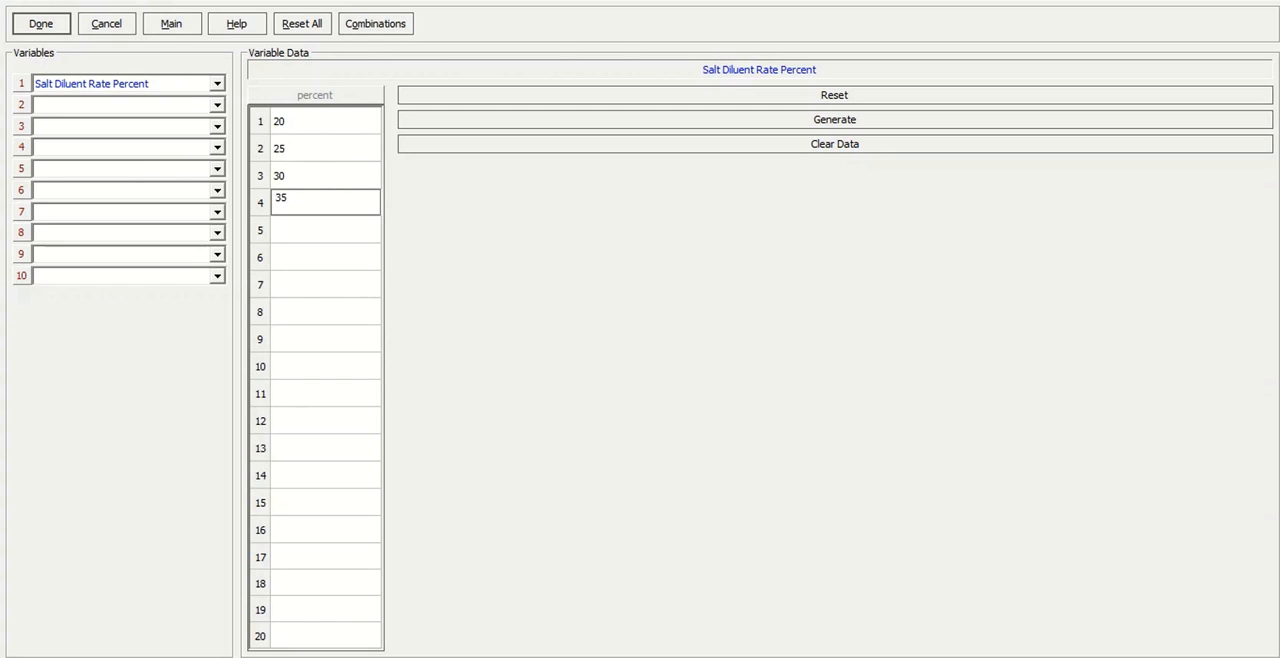
key(Return)
text(40)
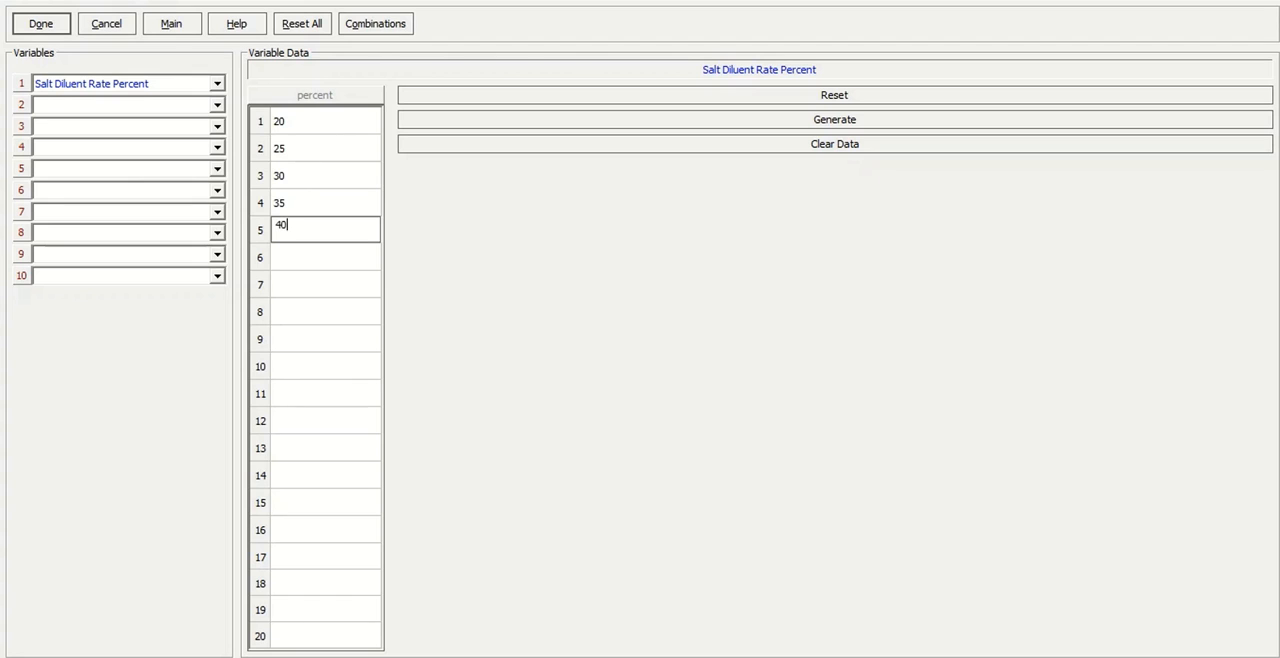
click(374, 260)
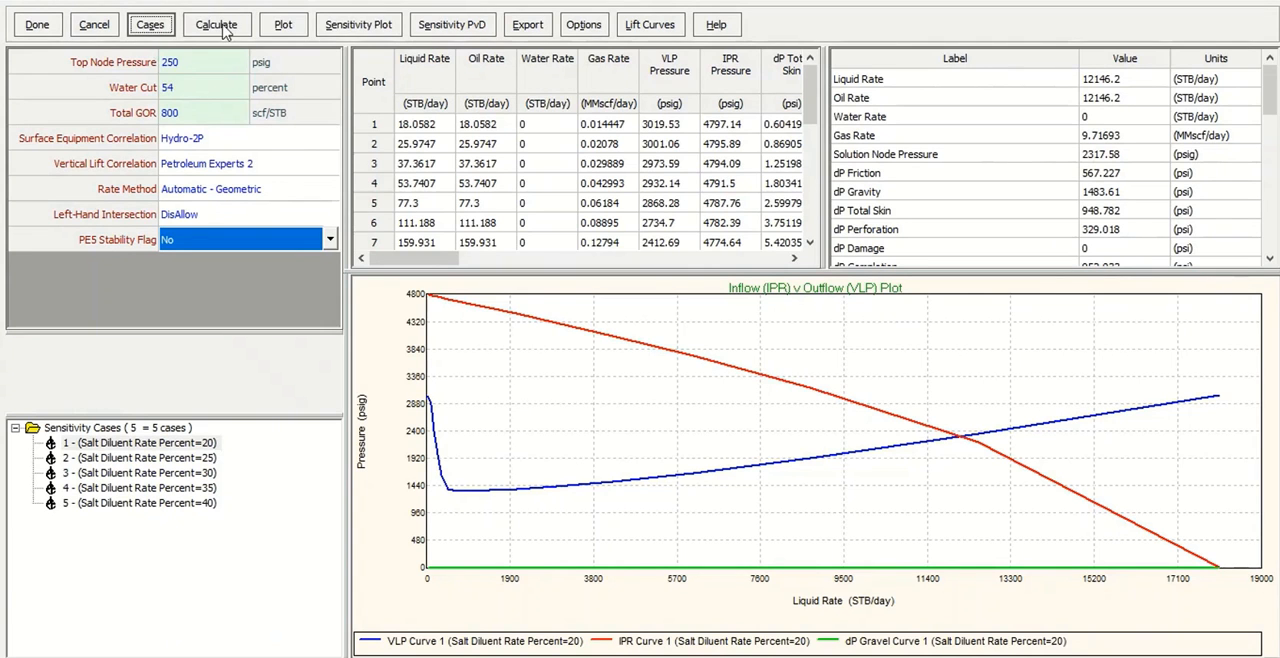
Run the system calculation for the Salt Diluent Rate Percent cases and dismiss the completion notice.
click(220, 24)
click(289, 46)
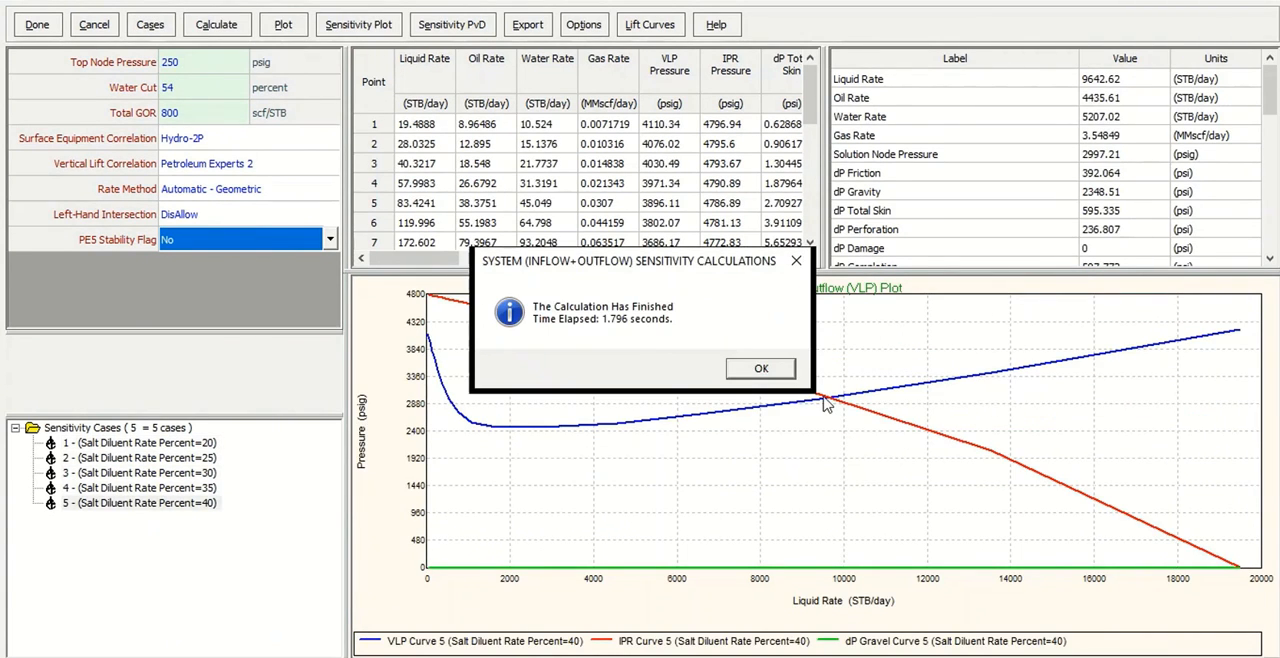
click(769, 449)
Review the results and the IPR/VLP plot of each salt diluent case from 20 to 40 percent, returning to the first case.
click(198, 446)
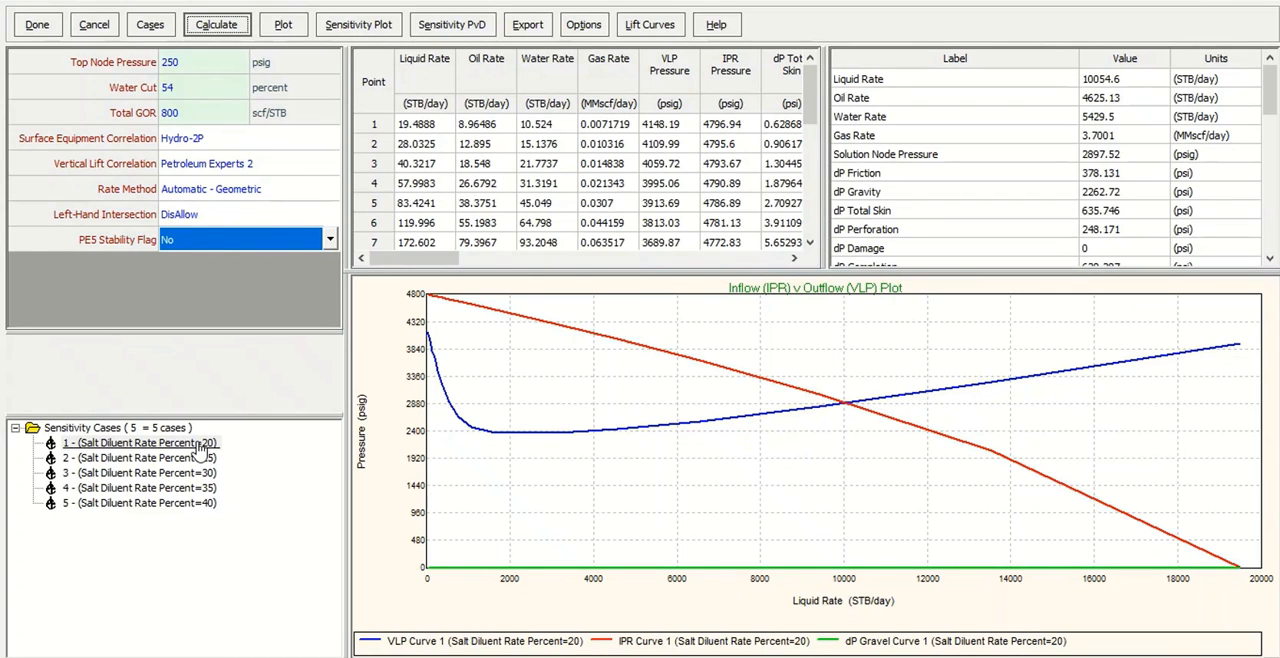
click(200, 447)
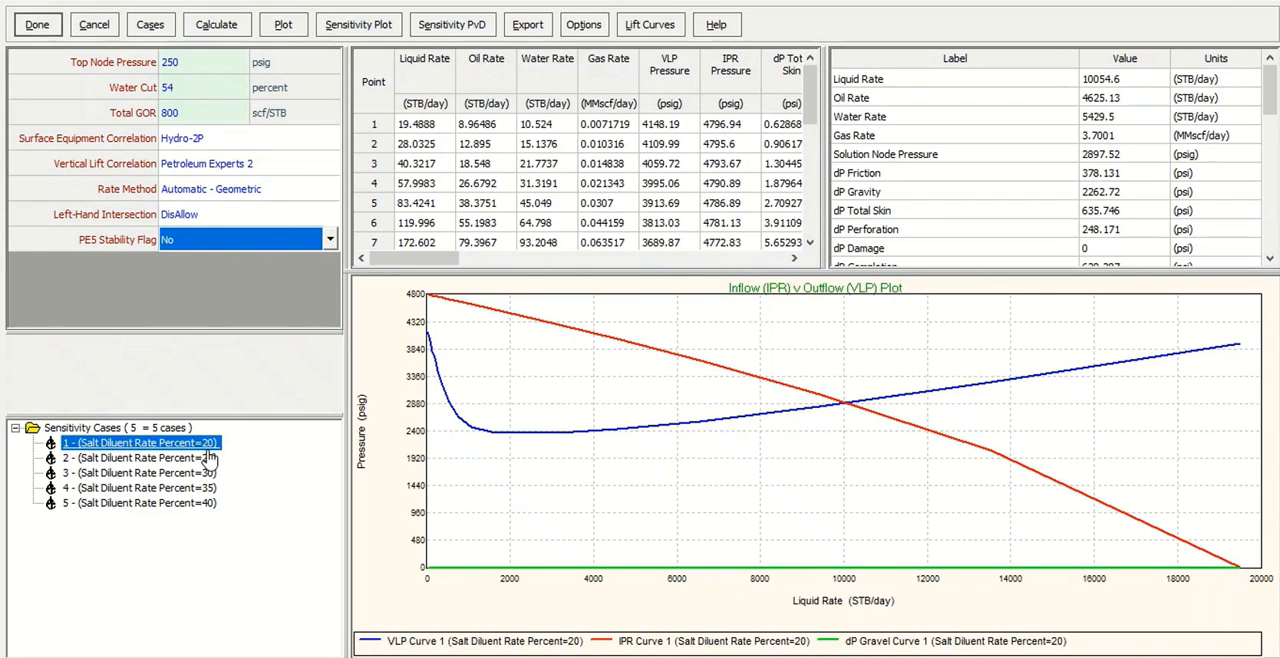
click(158, 458)
click(163, 473)
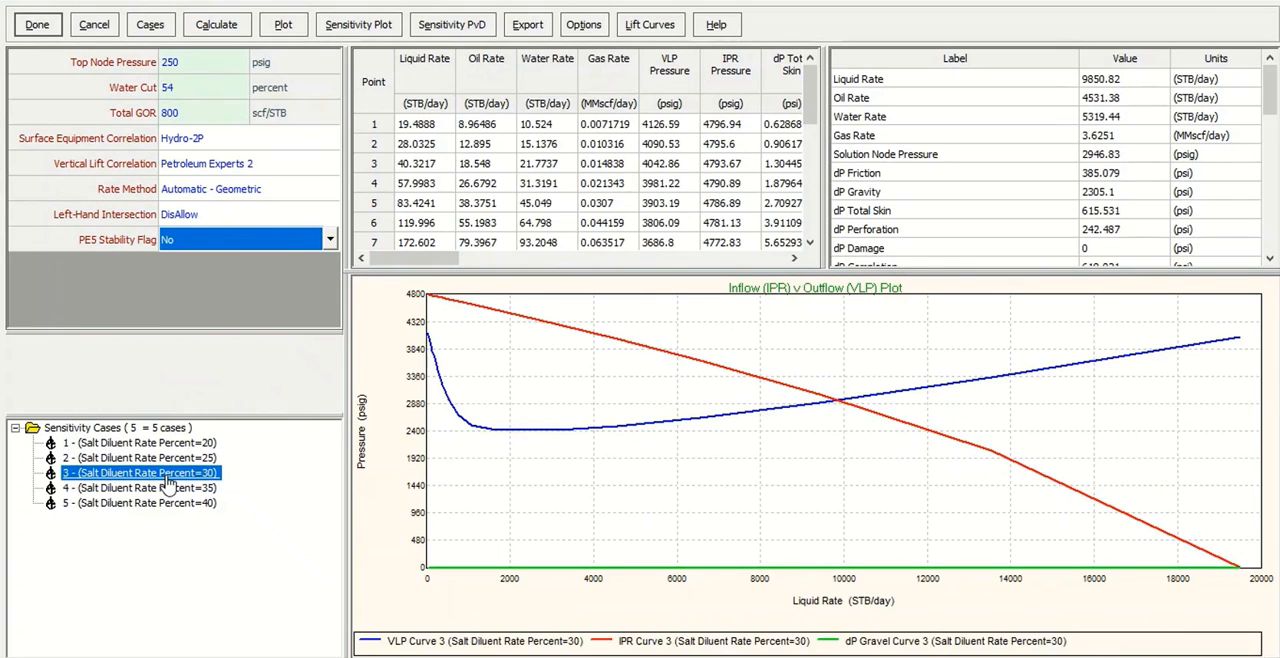
click(167, 487)
click(176, 503)
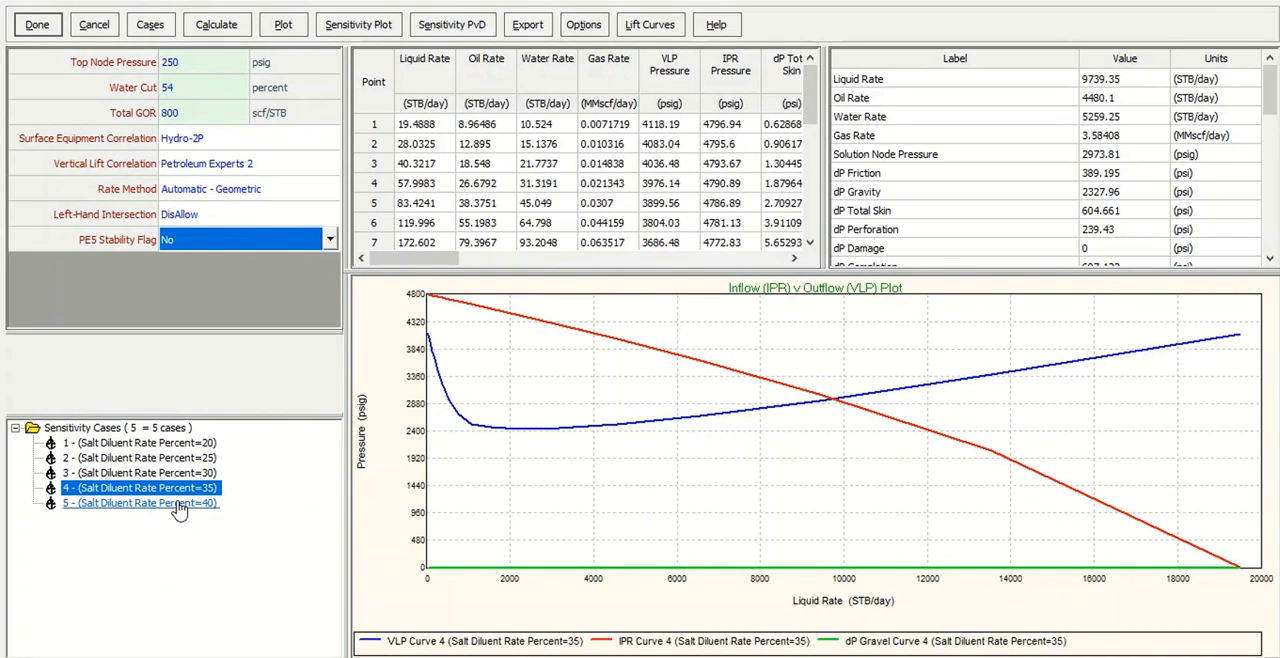
click(176, 444)
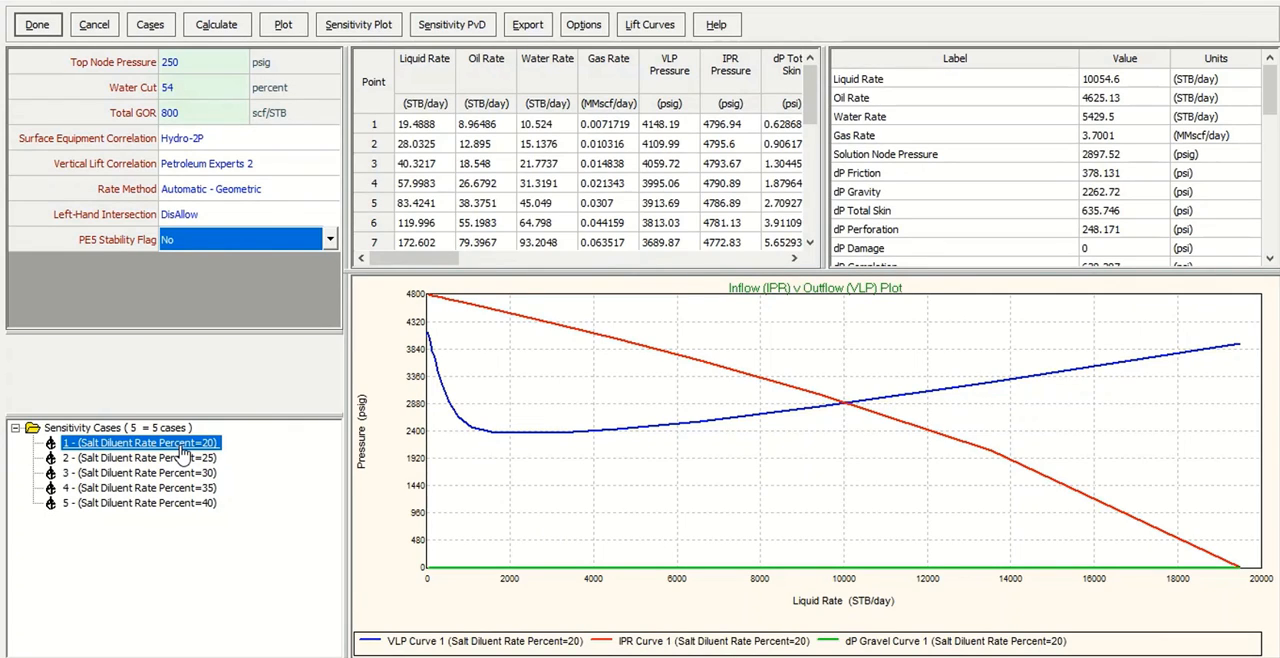
Display the system plot with the curves of all five cases, examine the VLP/IPR intersections up close, and close the plot.
click(283, 24)
mouse_move(308, 32)
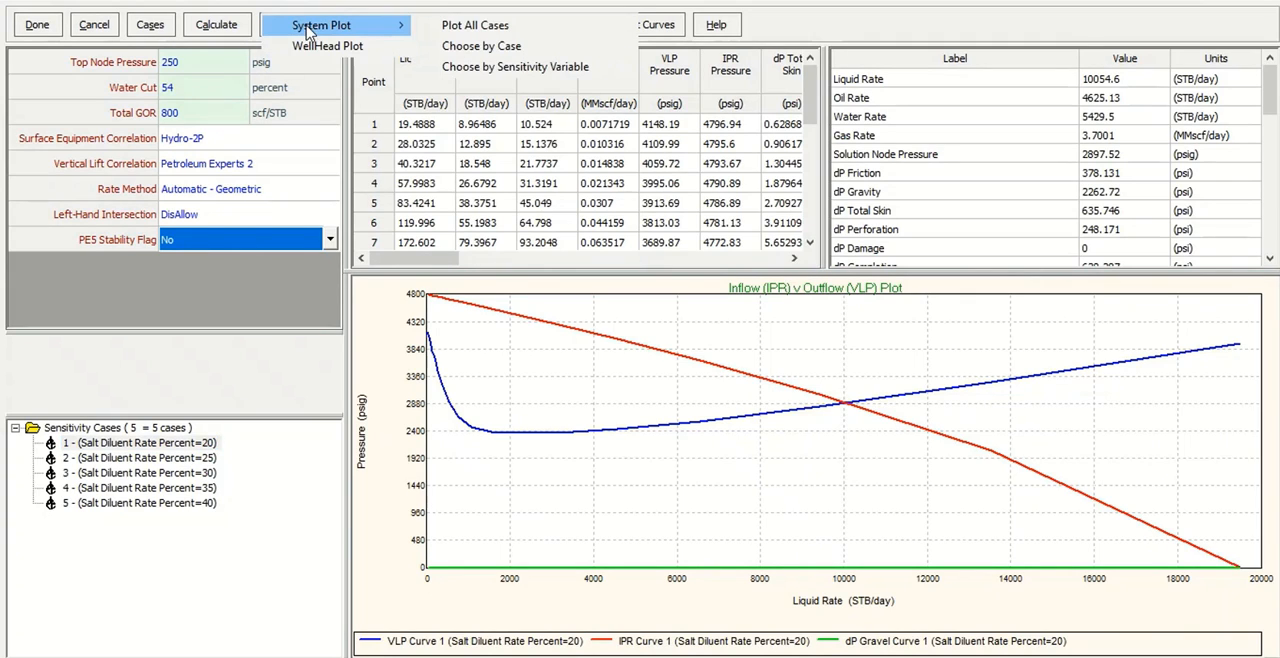
click(512, 46)
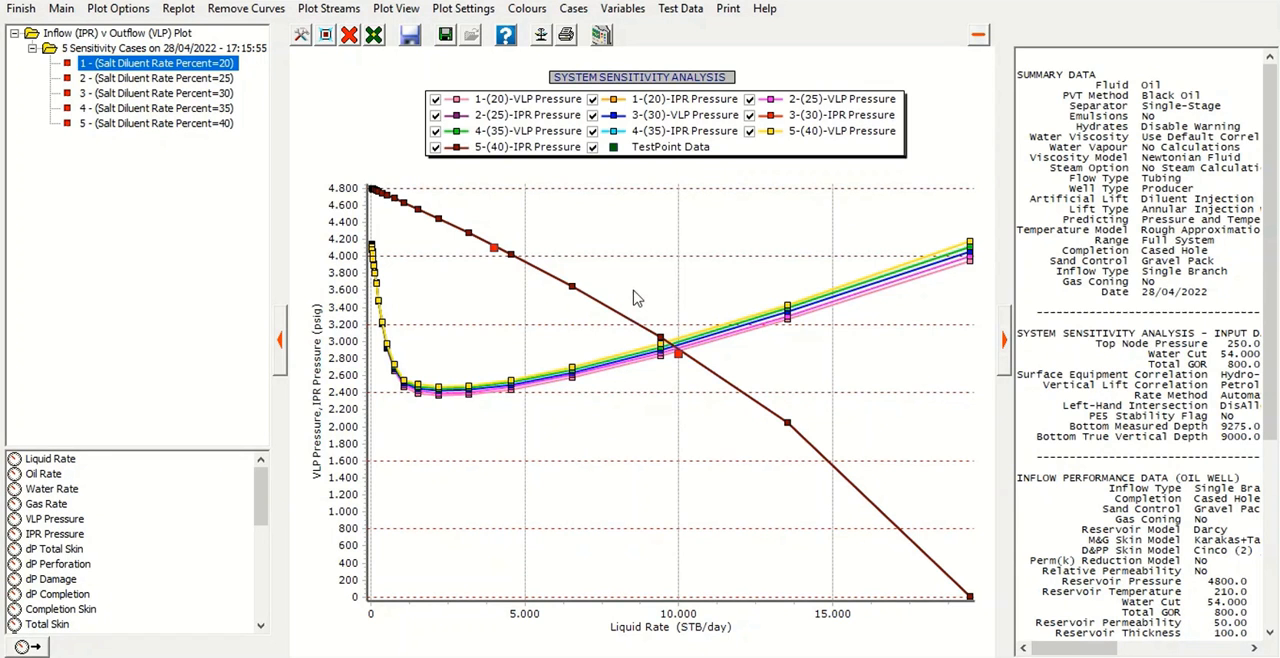
drag(632, 291, 736, 432)
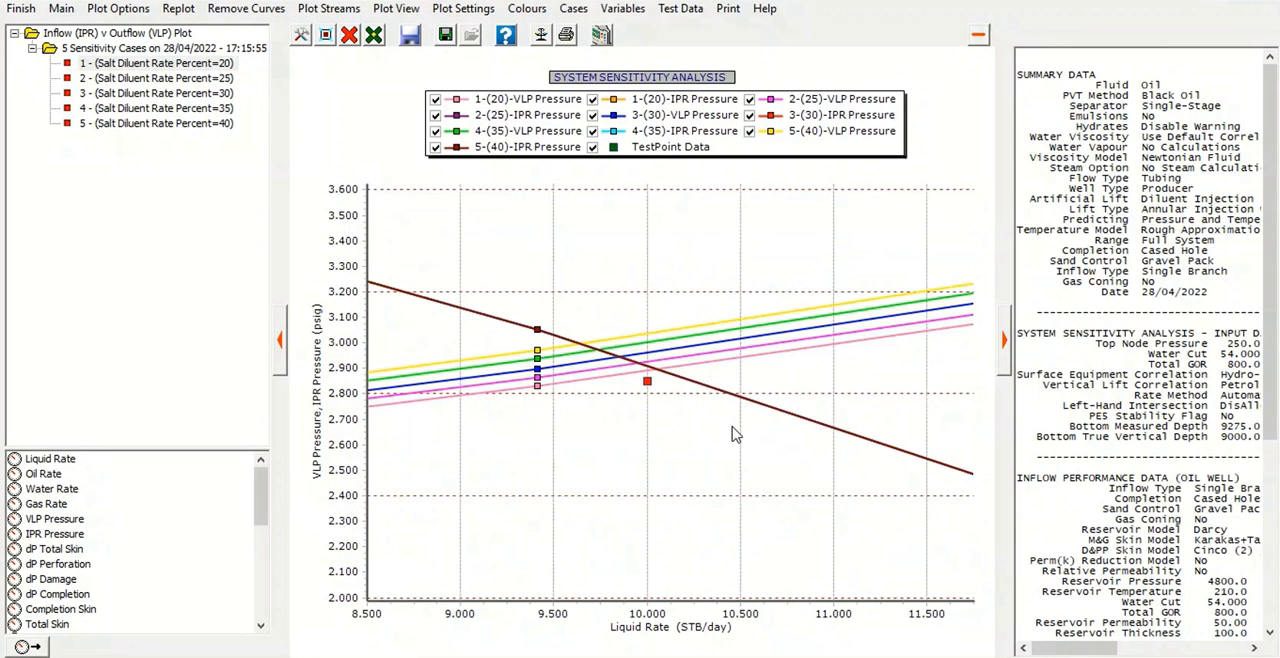
drag(617, 365, 696, 436)
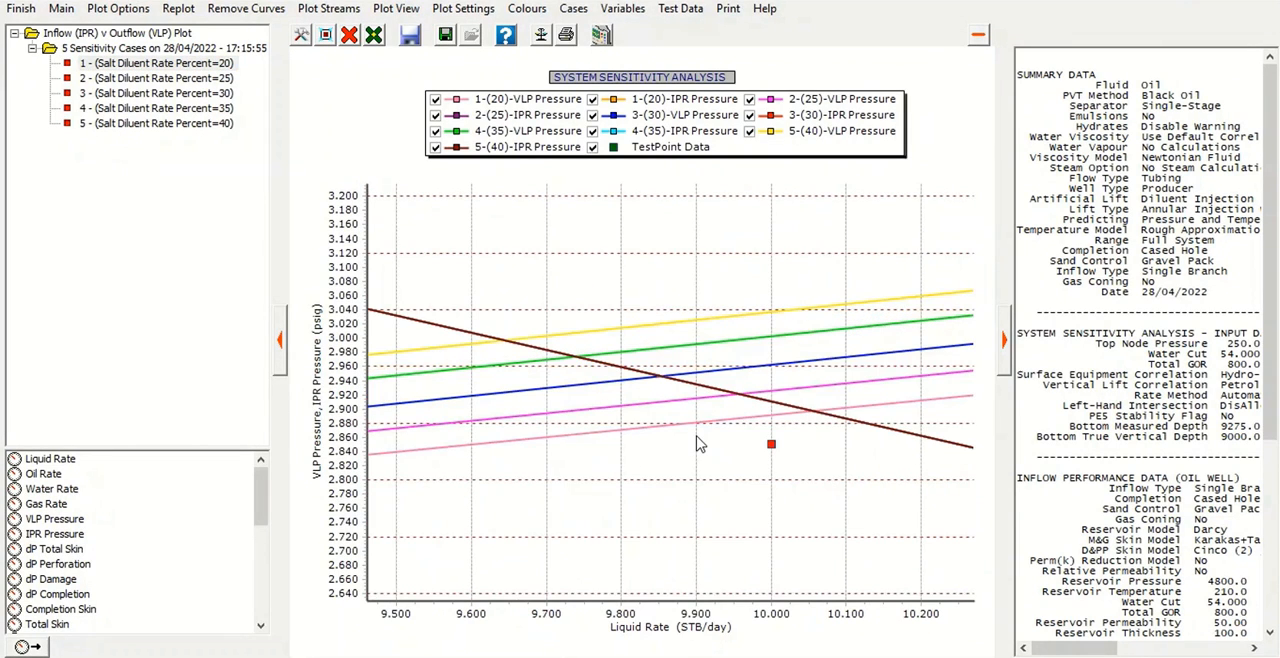
click(178, 9)
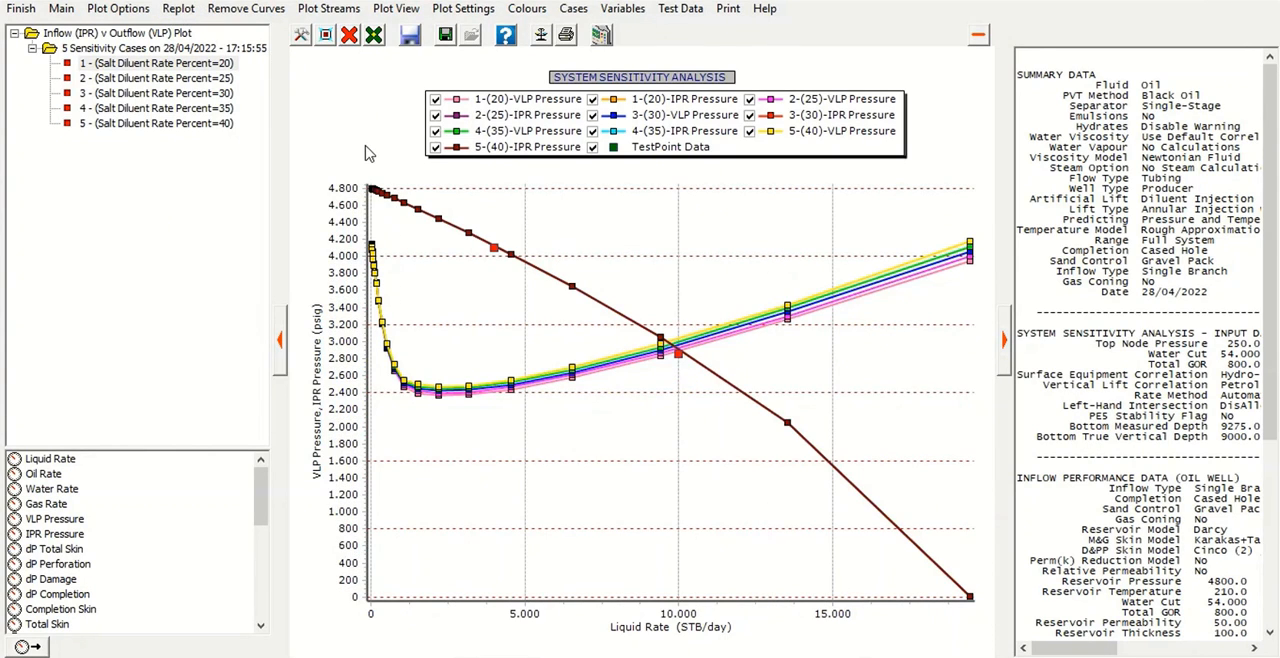
click(22, 9)
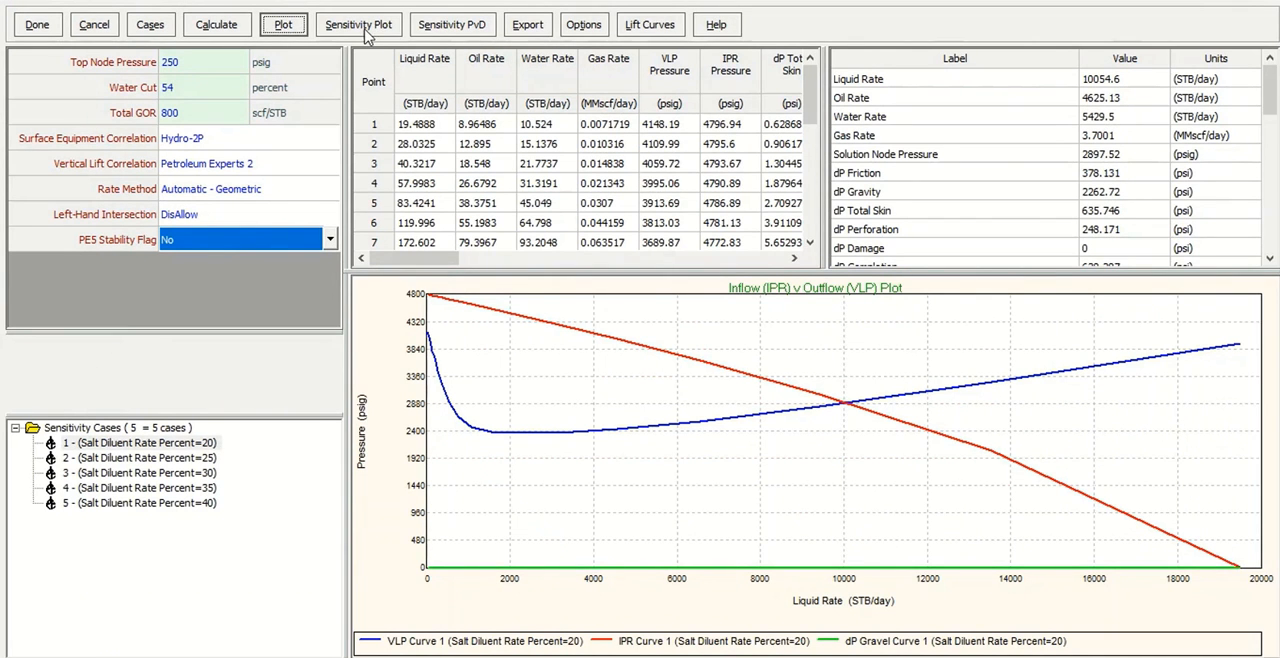
Show the sensitivity plot with Liquid Rate as the Y axis variable against Salt Diluent Rate Percent, and close it.
click(360, 25)
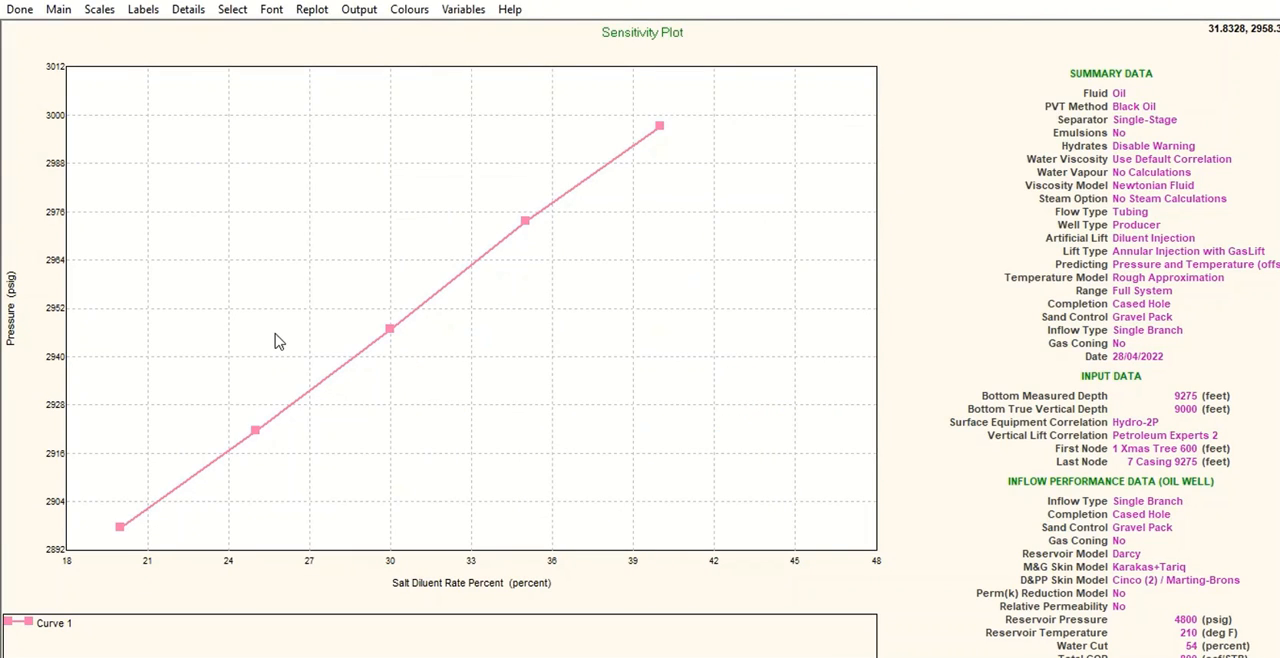
click(463, 9)
click(566, 274)
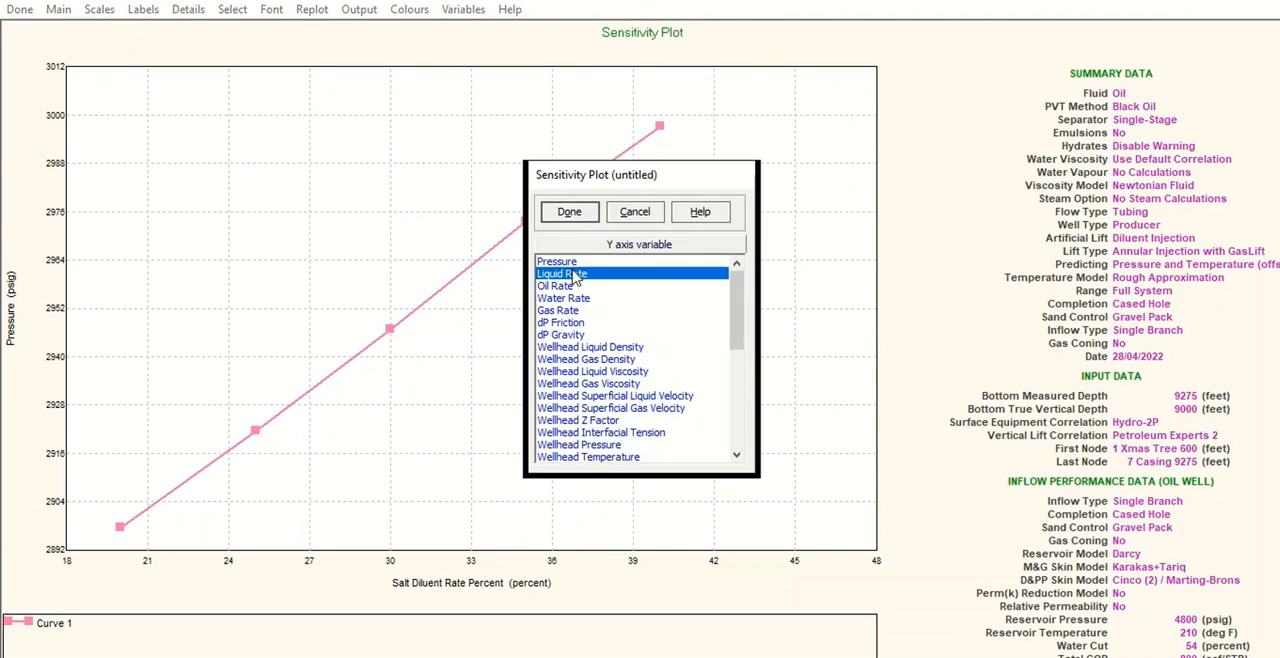
click(569, 213)
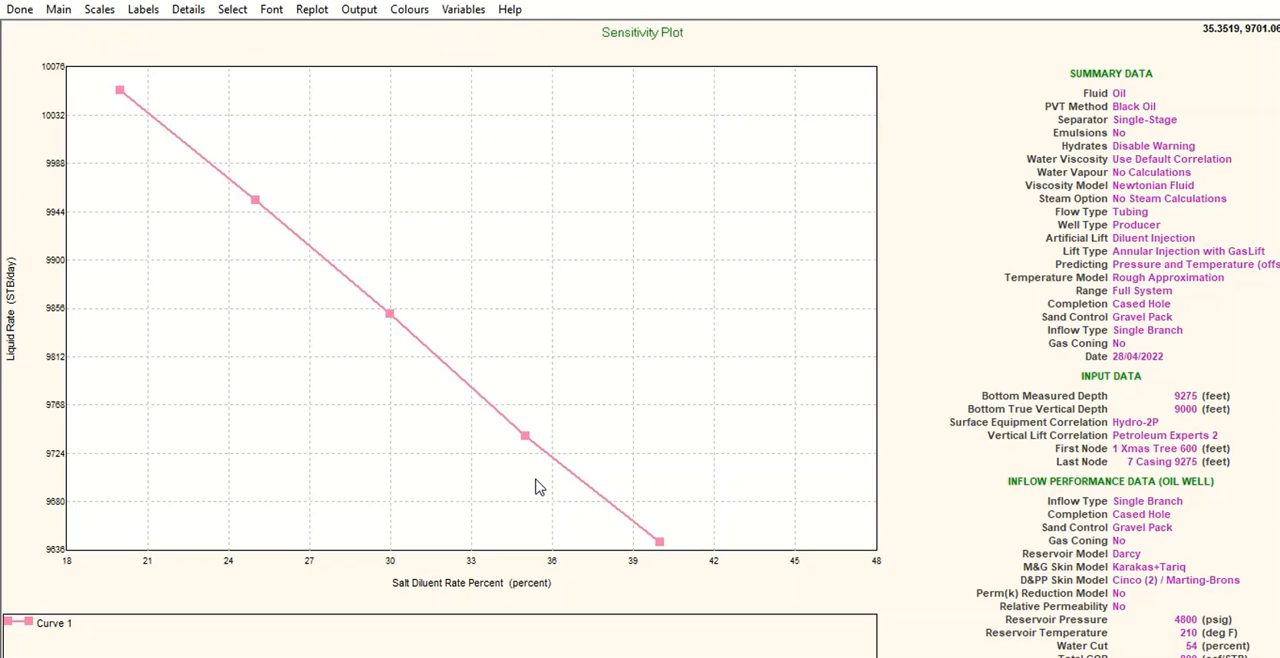
click(18, 10)
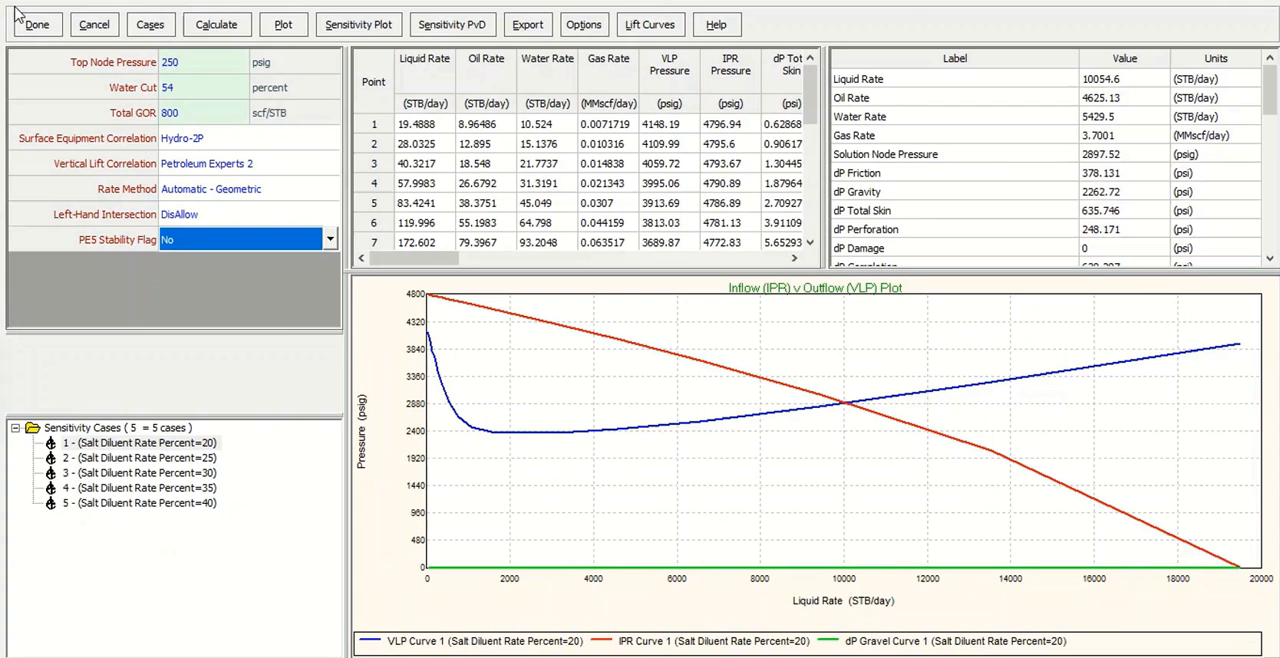
Reopen the sensitivity case setup and add GLR Injected as the second variable.
click(148, 25)
click(115, 106)
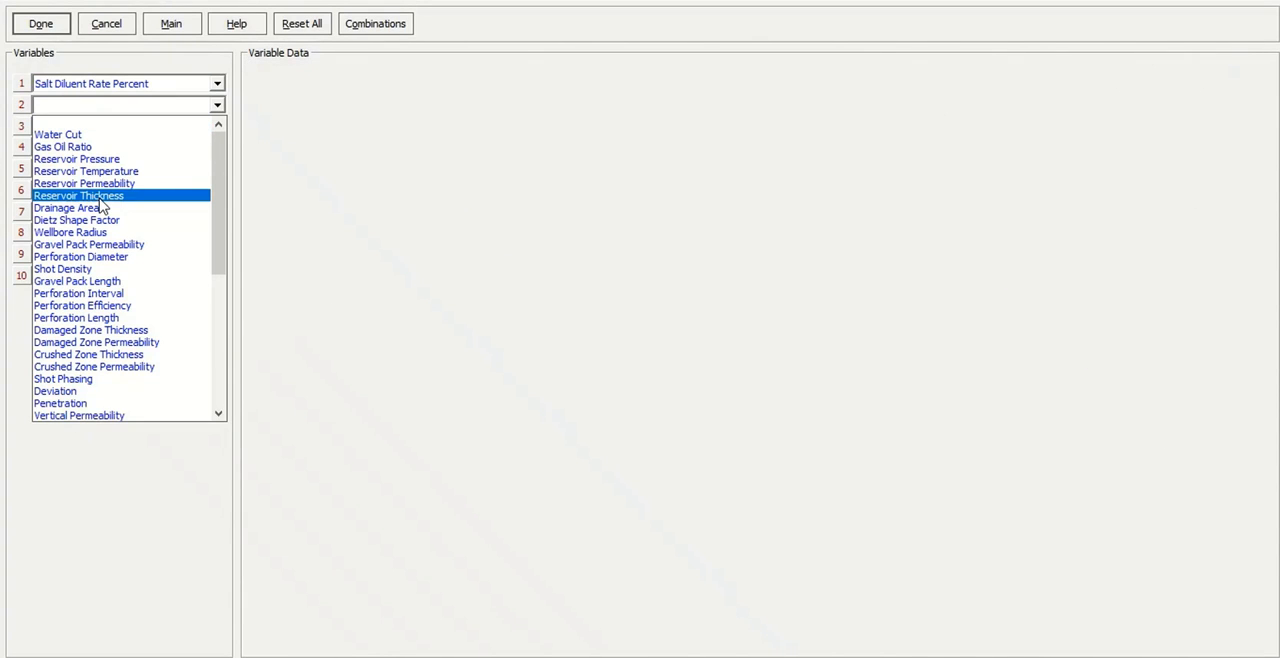
scroll(102, 210, down, 4)
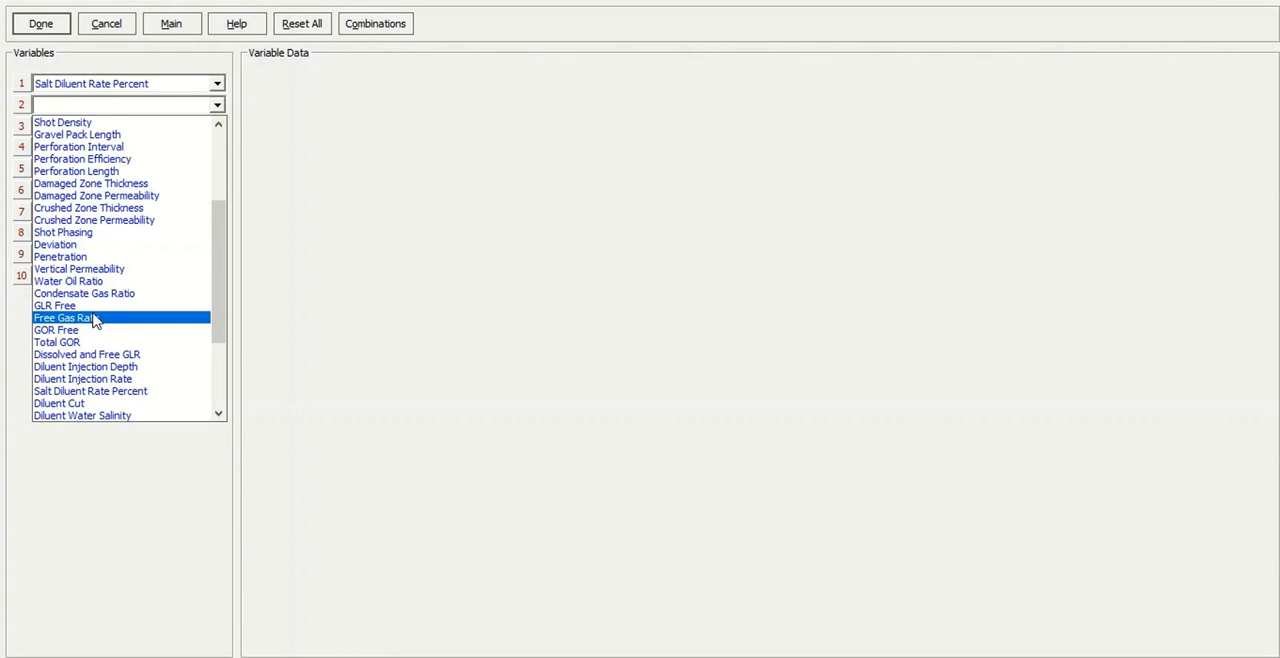
scroll(97, 318, down, 3)
click(103, 316)
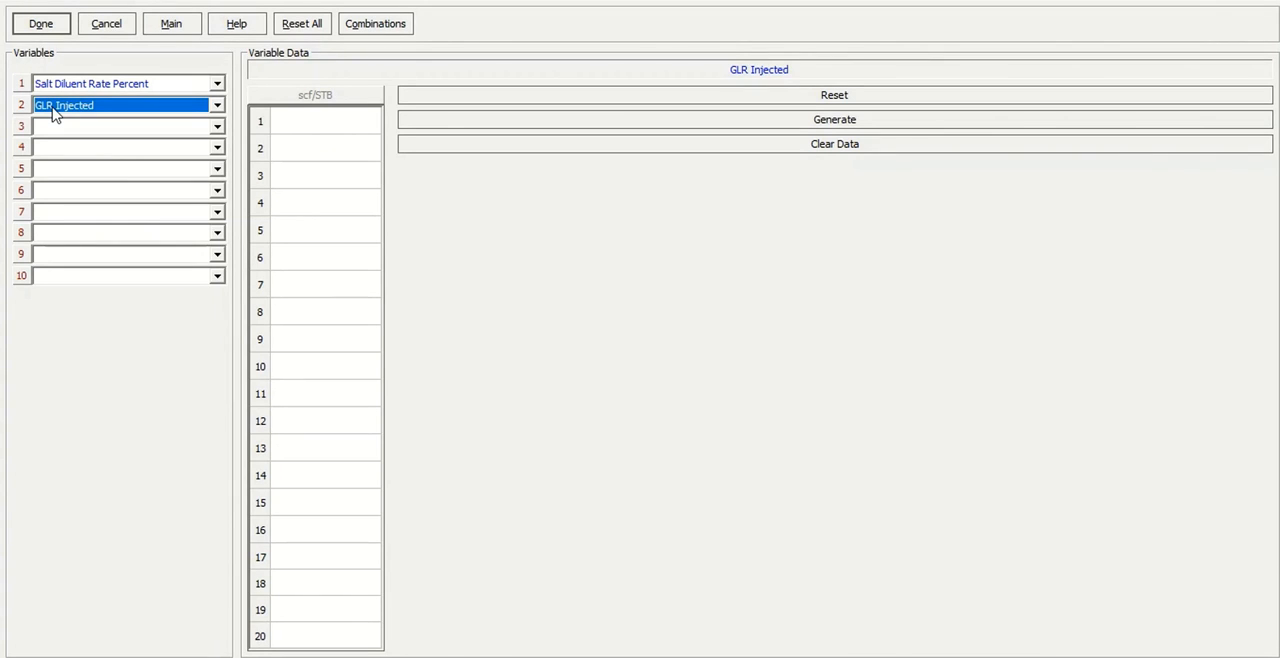
Enter 0, 150, 300, 450 and 600 scf/STB as the GLR Injected values.
click(300, 121)
text(0)
key(Return)
text(150)
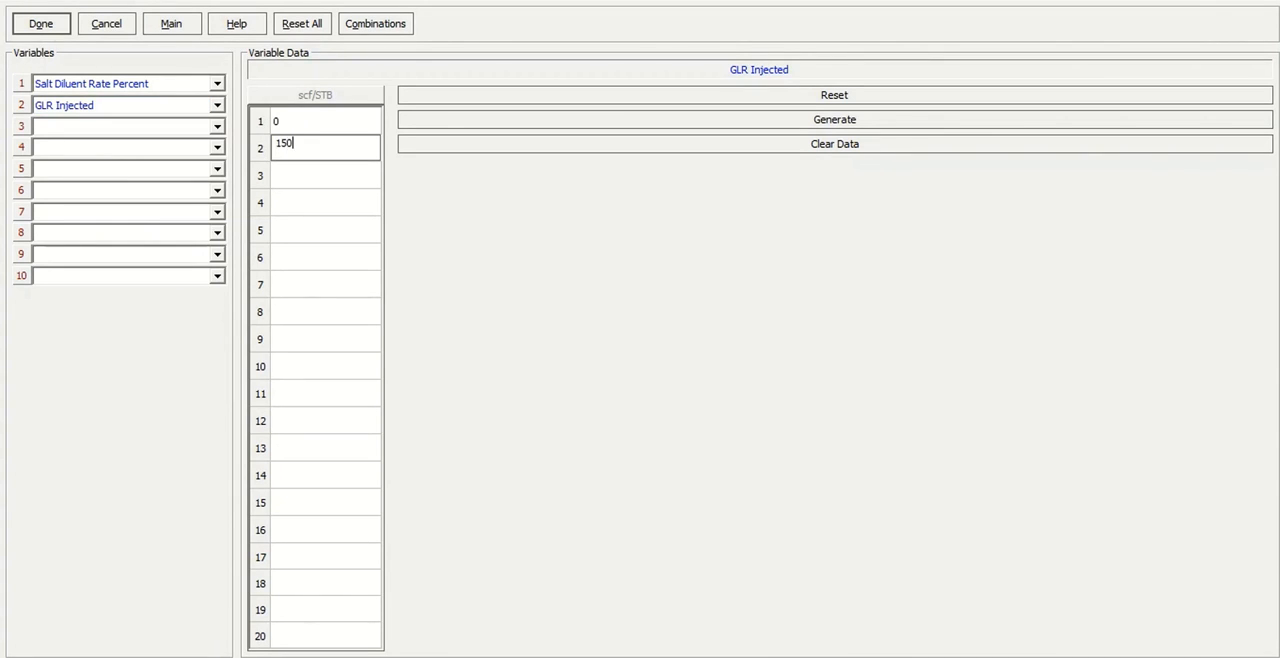
key(Return)
text(300)
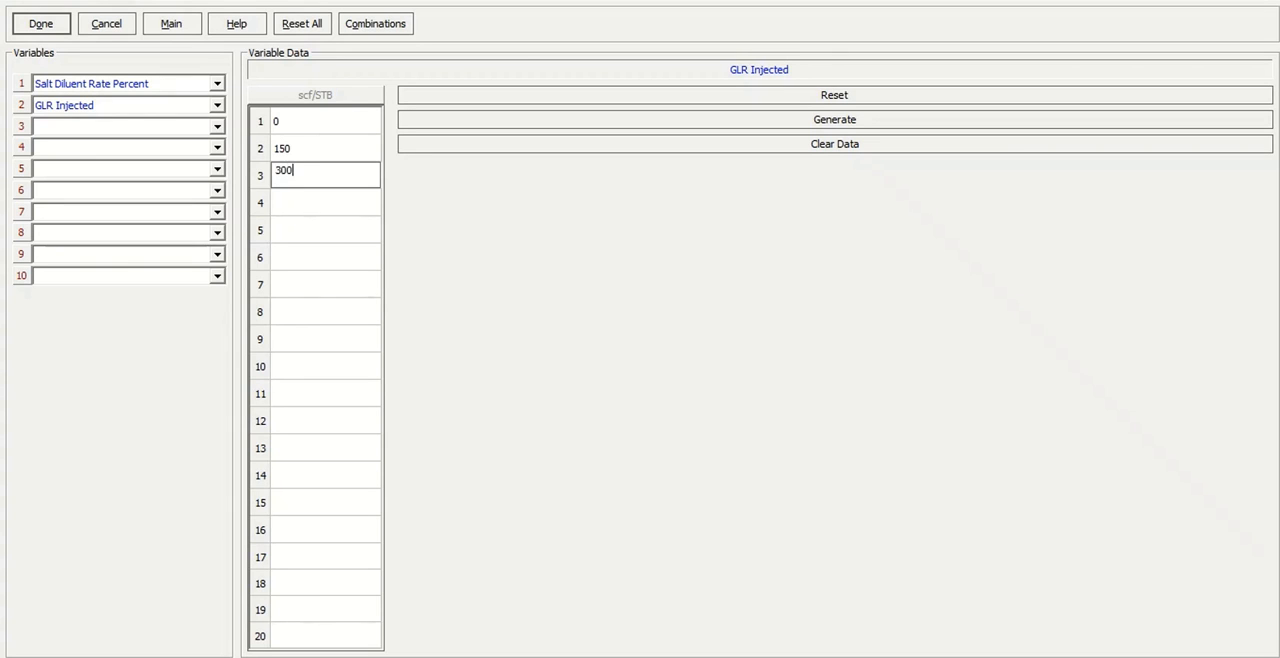
key(Return)
text(450)
key(Return)
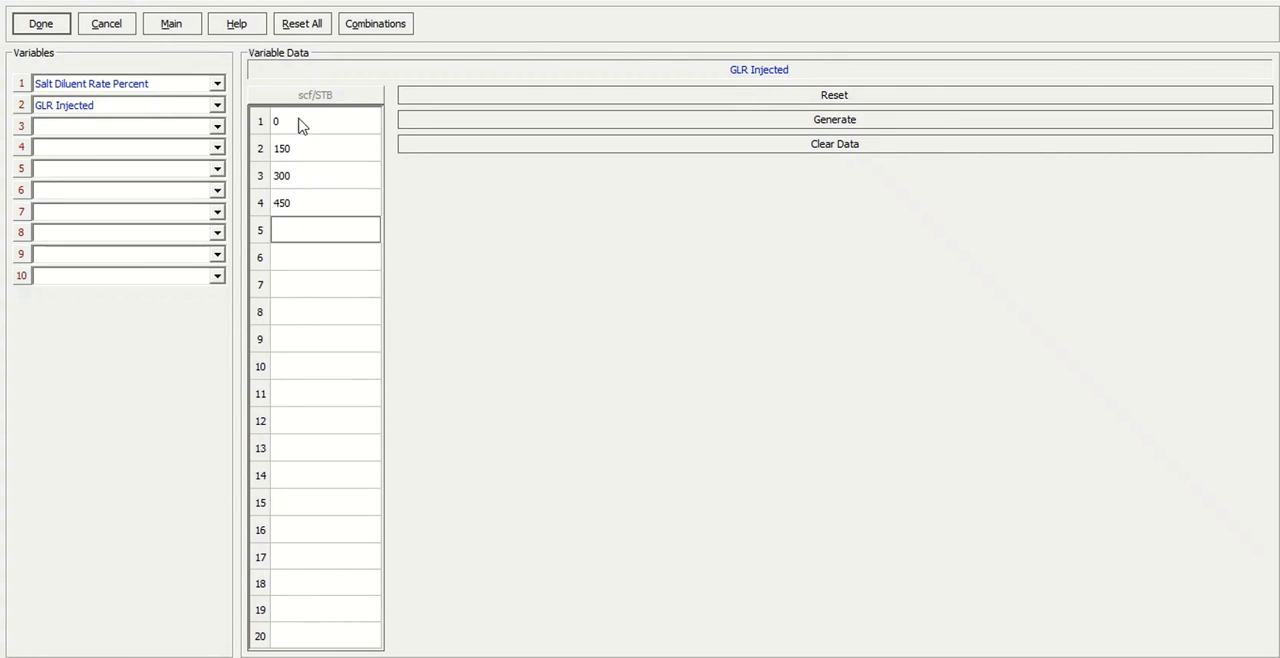
text(600)
key(Return)
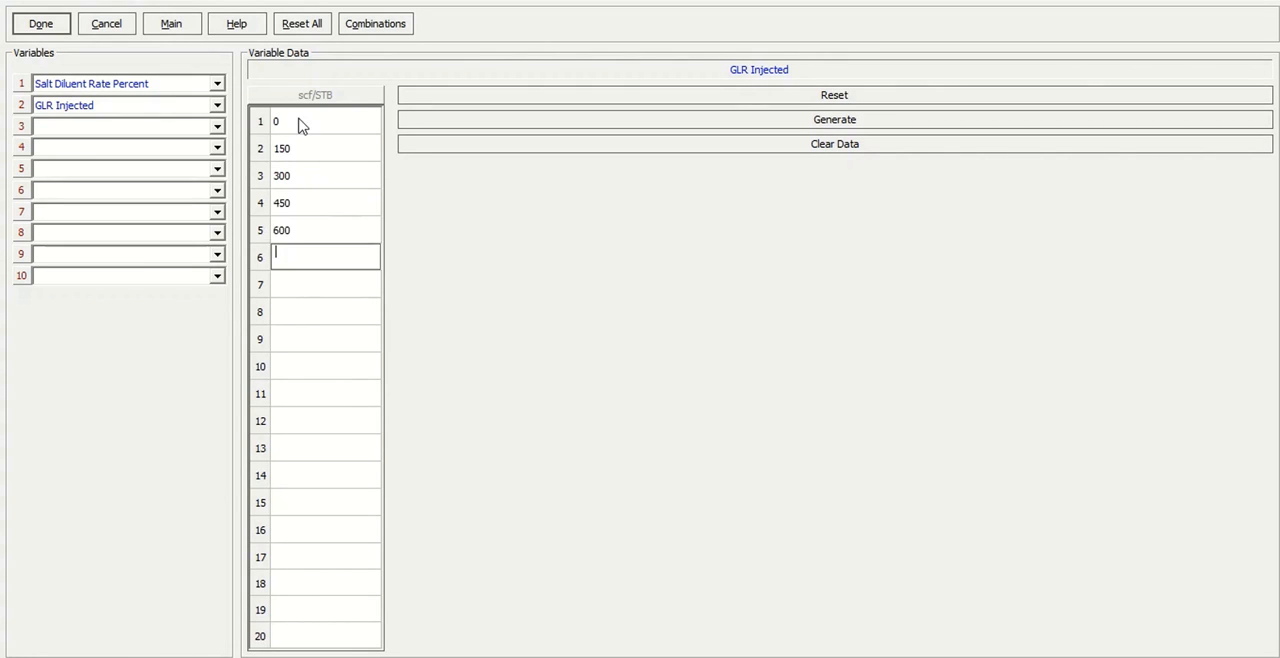
Add 750, 900, 1050, 1200 and 1500 scf/STB to the GLR Injected values and accept the sensitivity case setup.
text(750)
key(Return)
text(900)
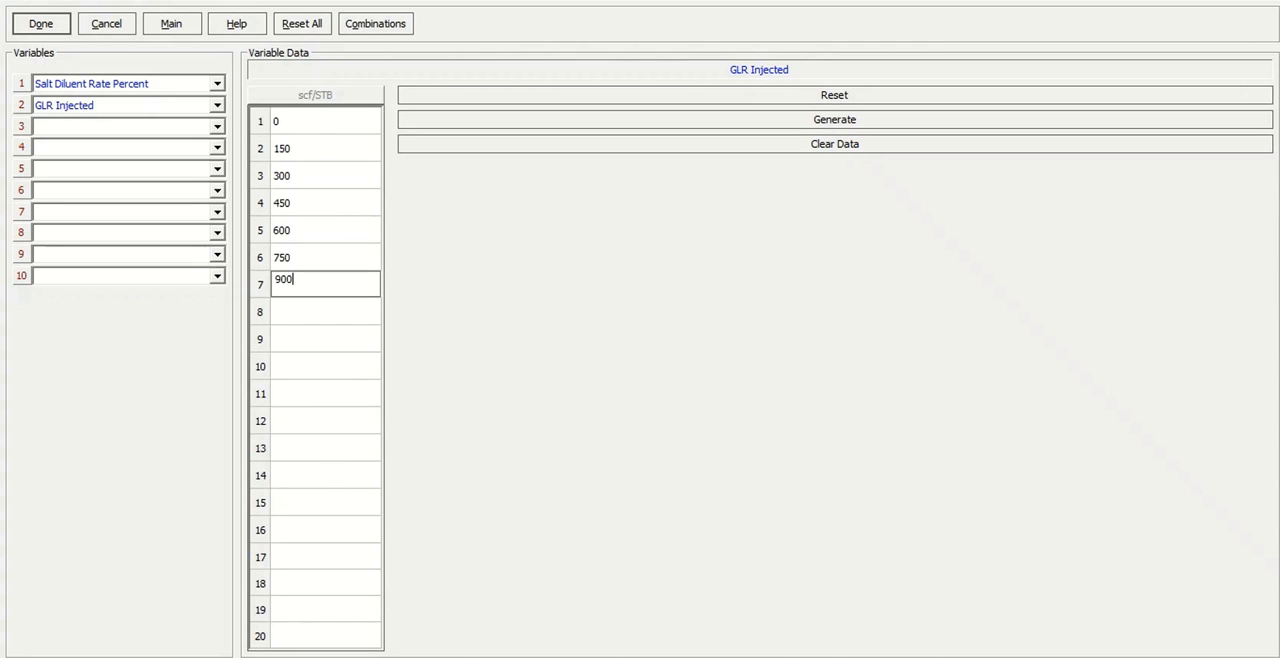
key(Return)
text(1050)
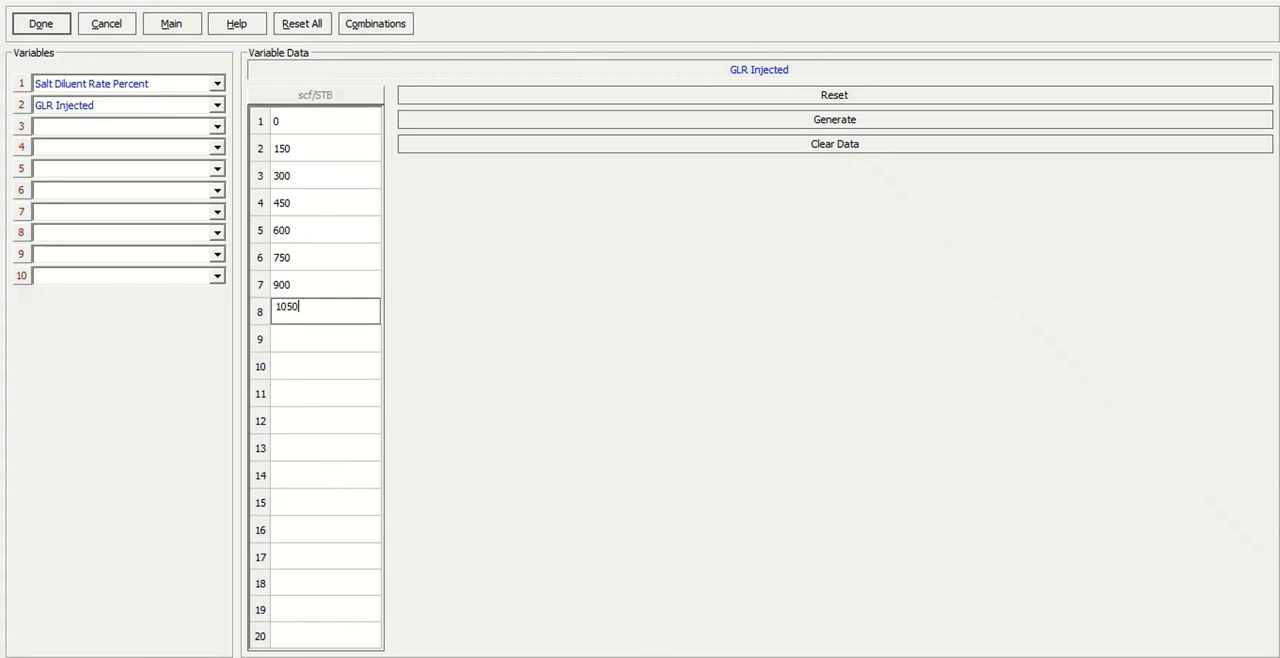
key(Return)
text(1200)
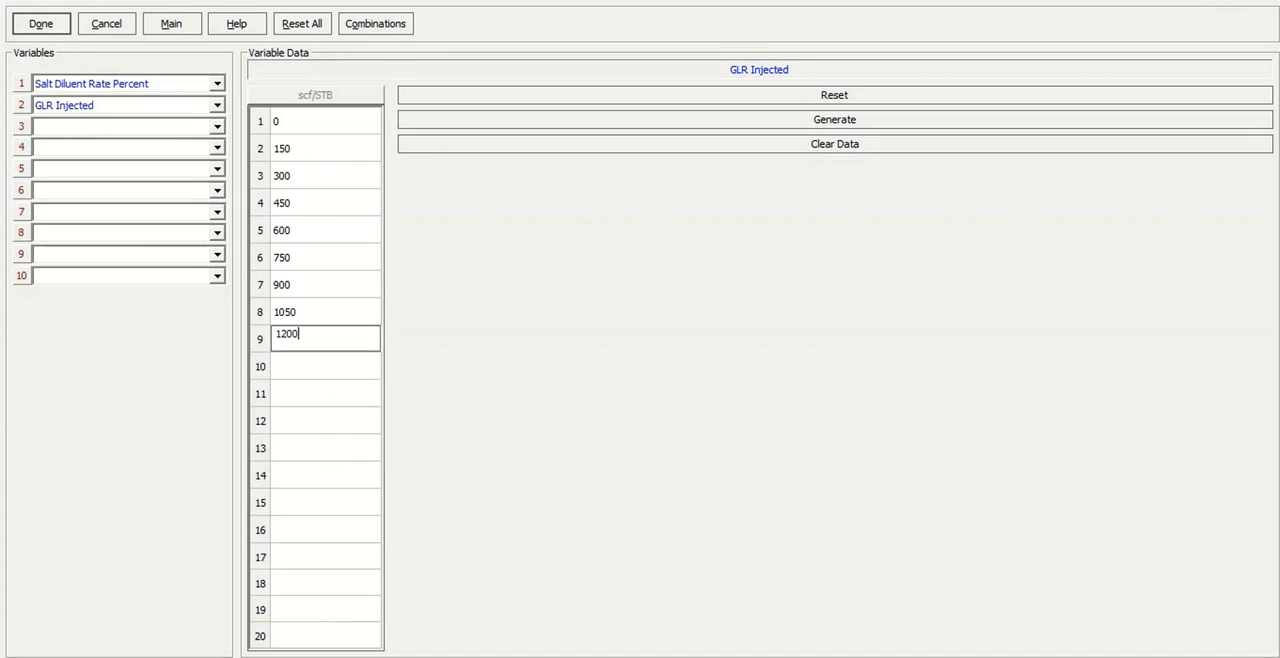
key(Return)
text(1500)
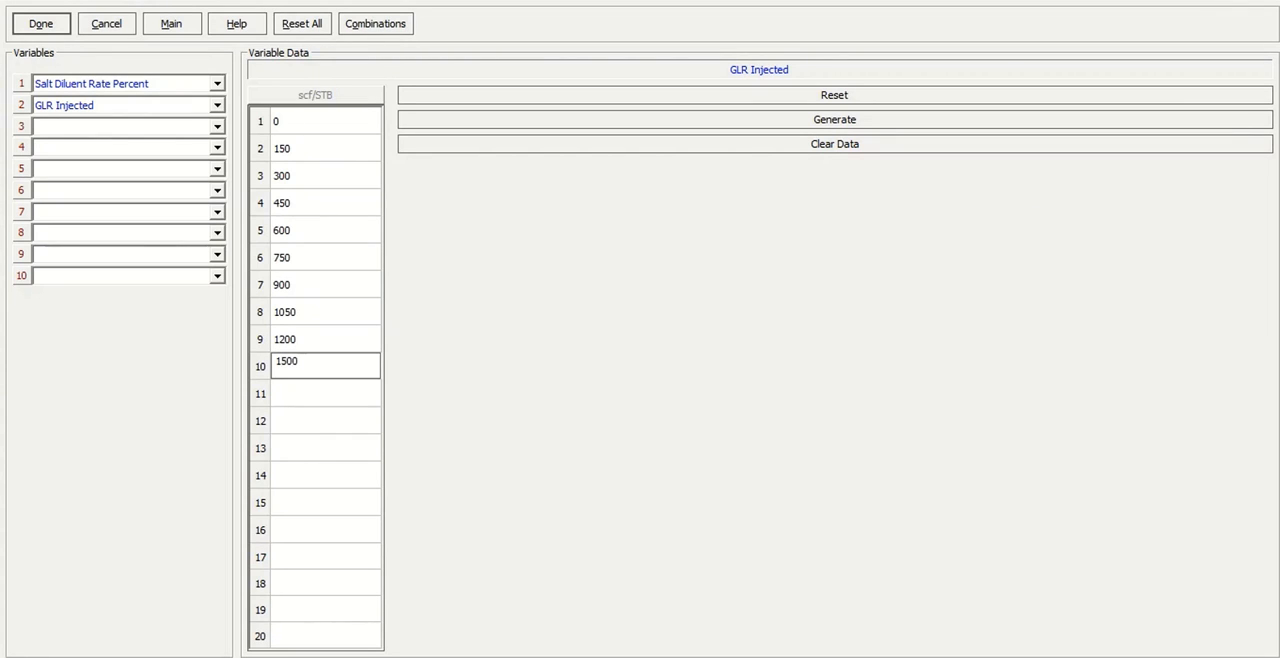
click(67, 27)
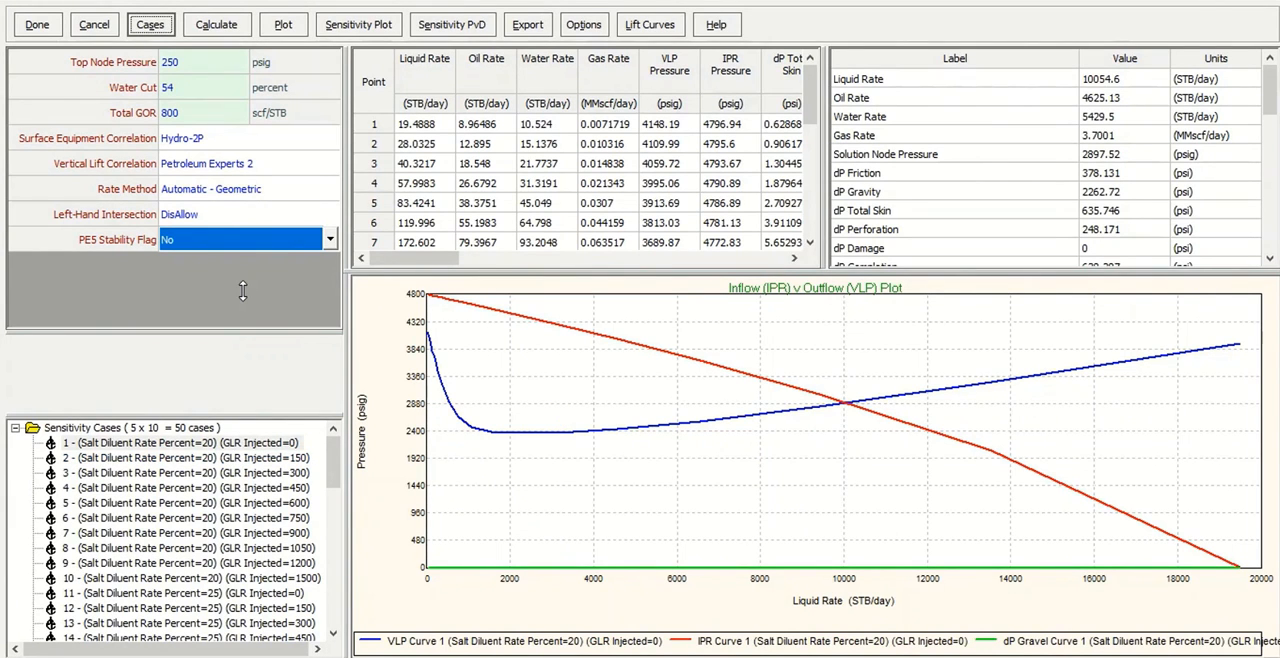
Review the generated combinations in the sensitivity case list and calculate all the cases.
drag(242, 290, 242, 262)
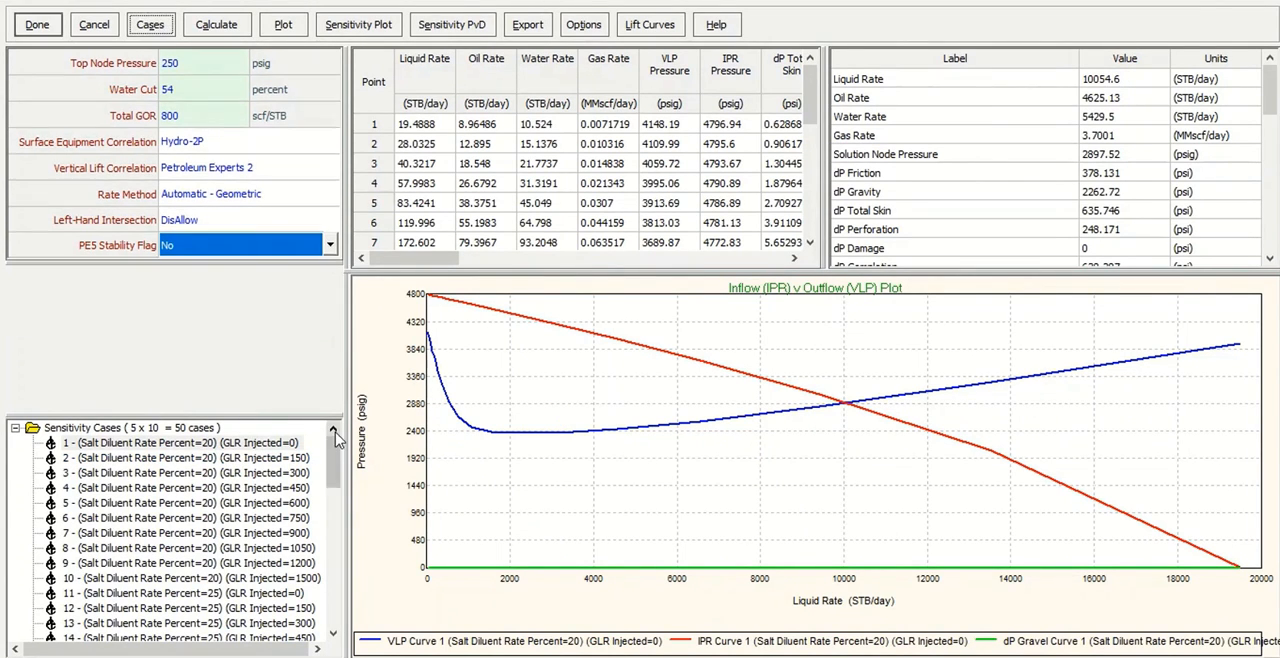
scroll(336, 440, down, 1)
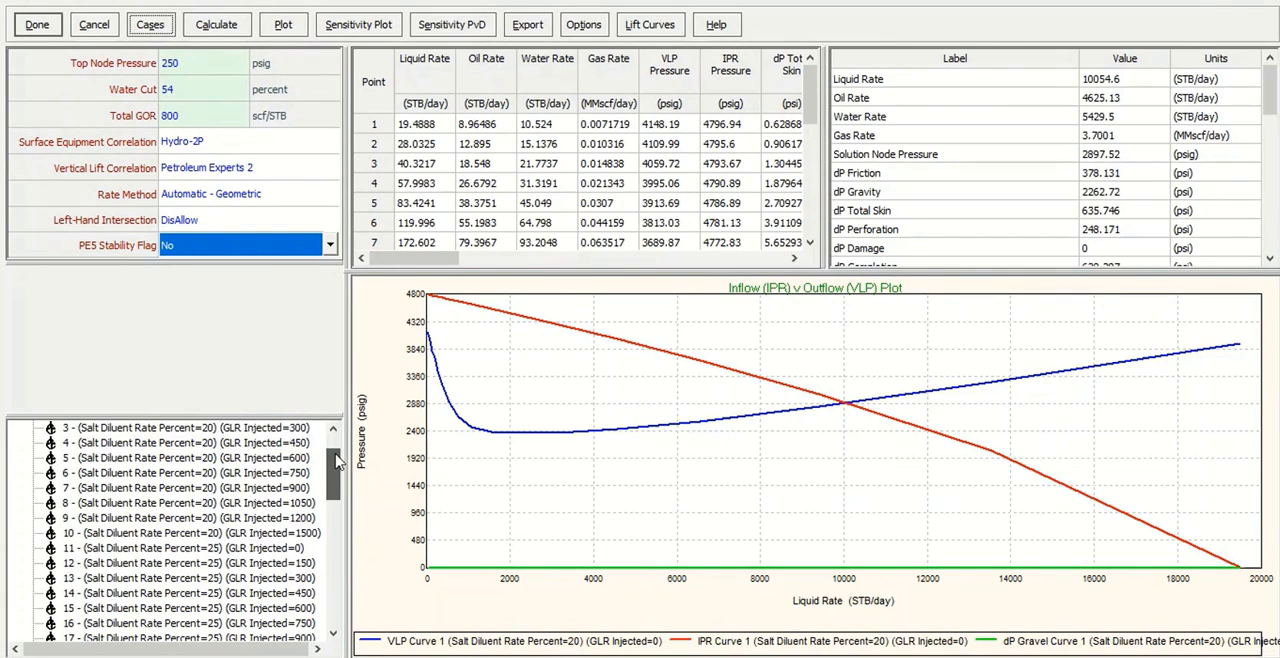
scroll(336, 440, up, 1)
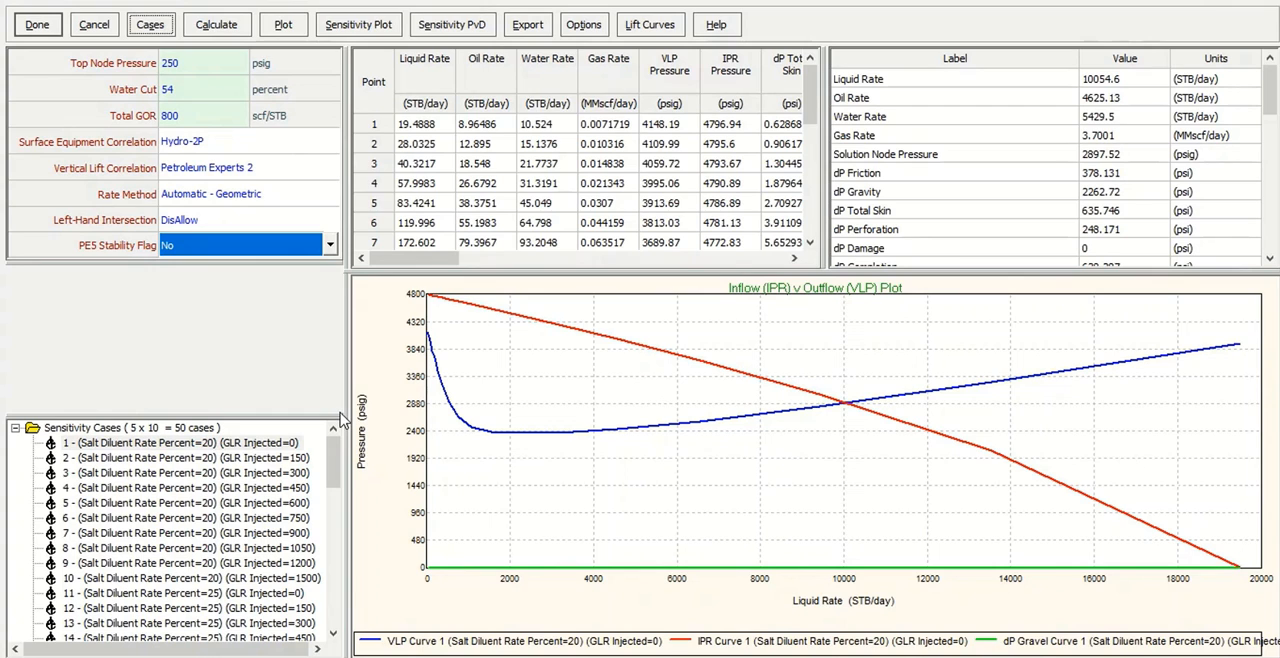
click(216, 24)
click(260, 46)
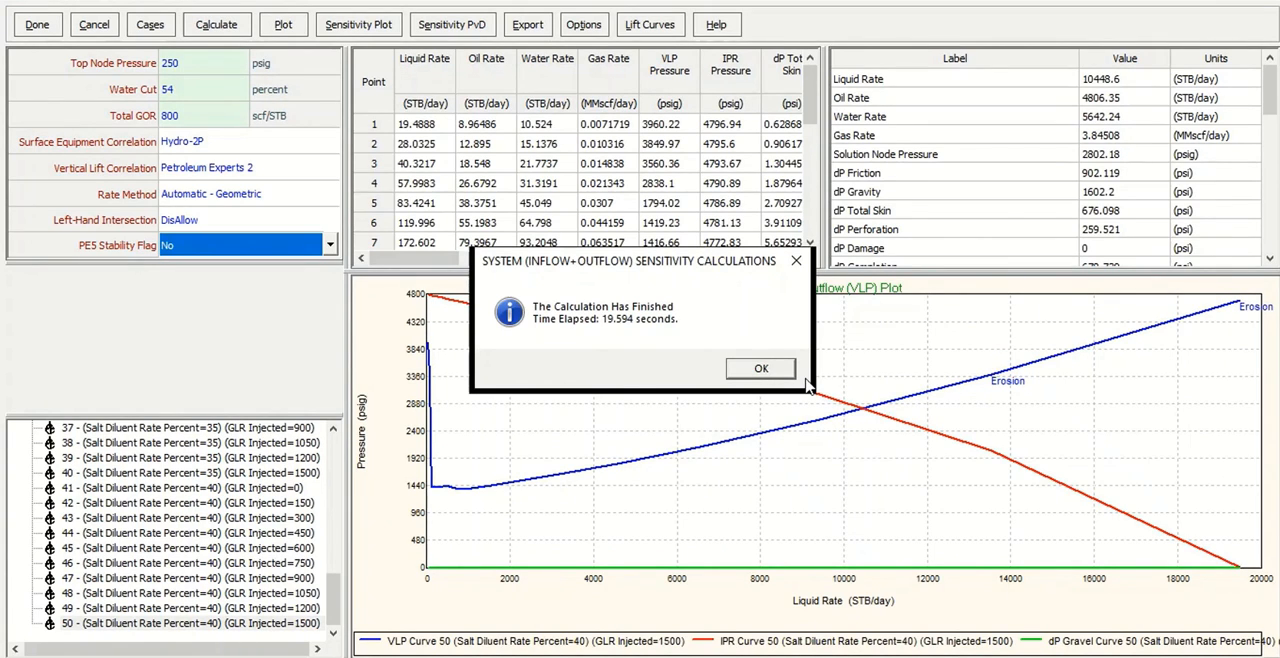
click(772, 369)
Display the system plot of VLP and IPR pressure for all diluent and GLR combinations, and close it.
click(278, 32)
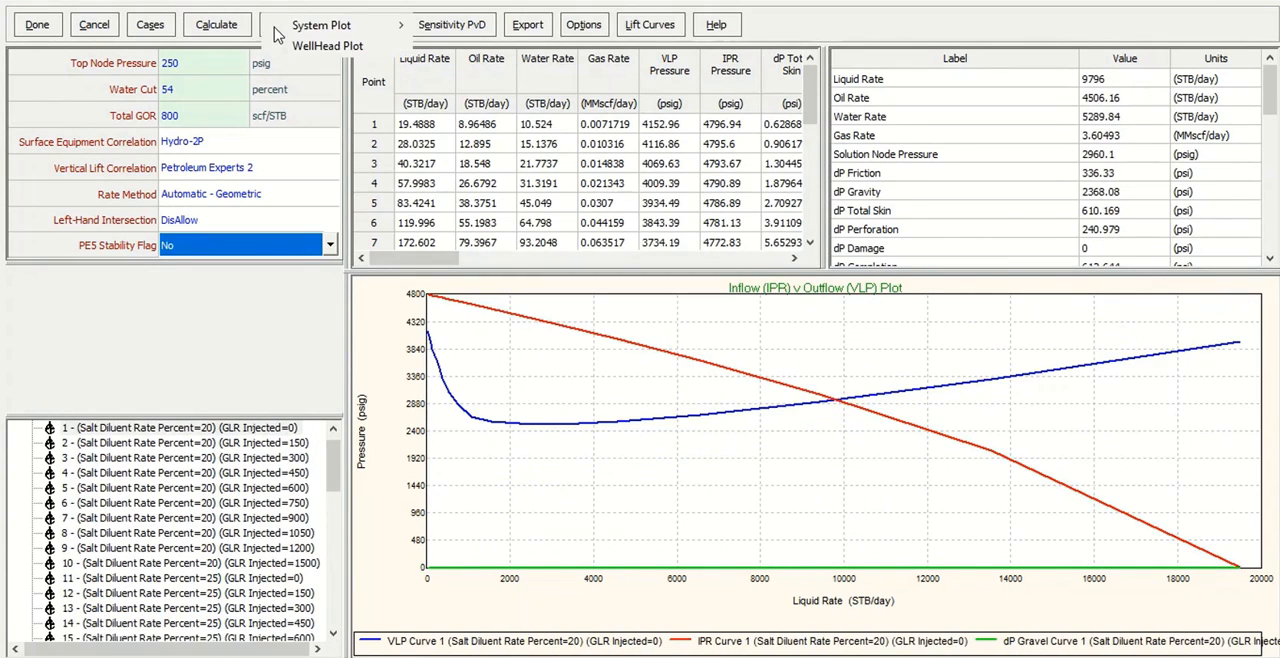
mouse_move(310, 38)
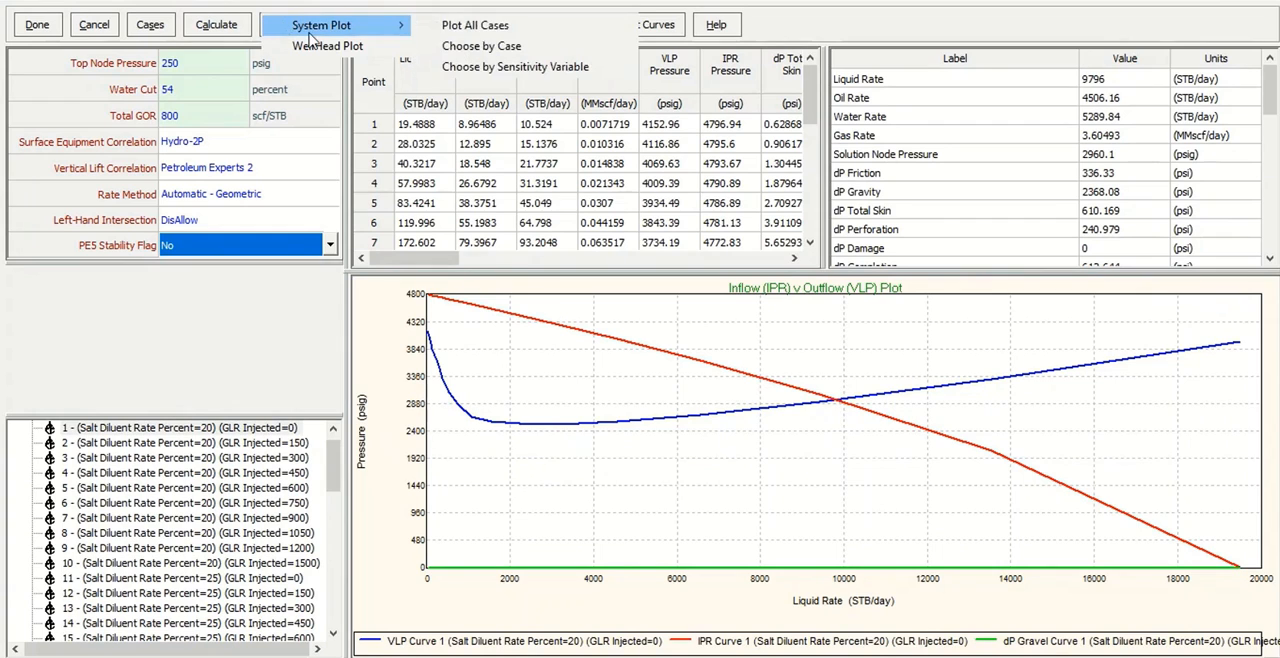
click(425, 26)
click(452, 142)
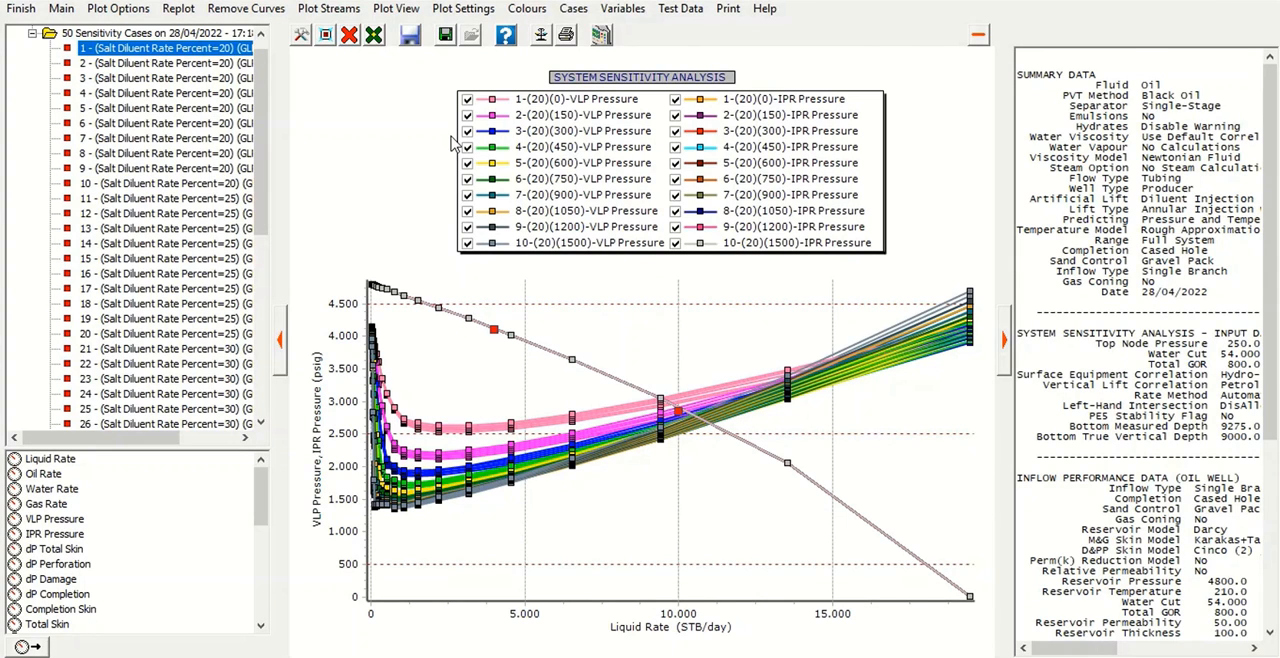
click(20, 8)
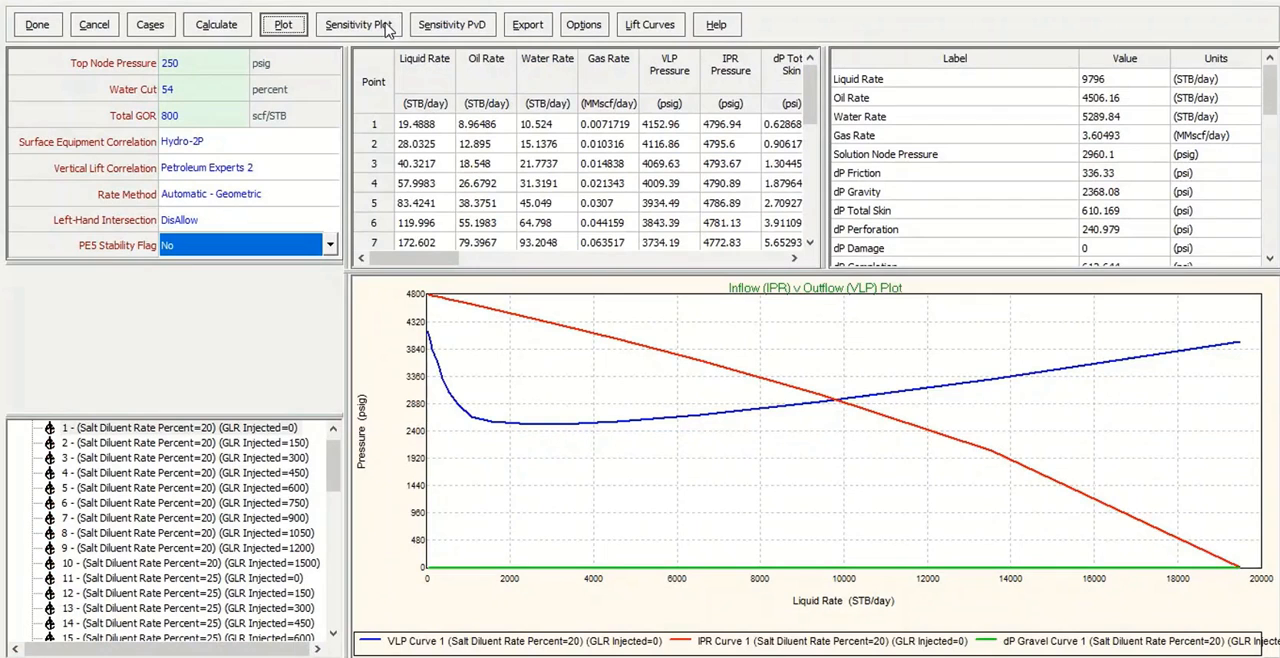
Show the sensitivity plot with Liquid Rate as the Y axis variable and GLR Injected as the X axis variable.
click(381, 33)
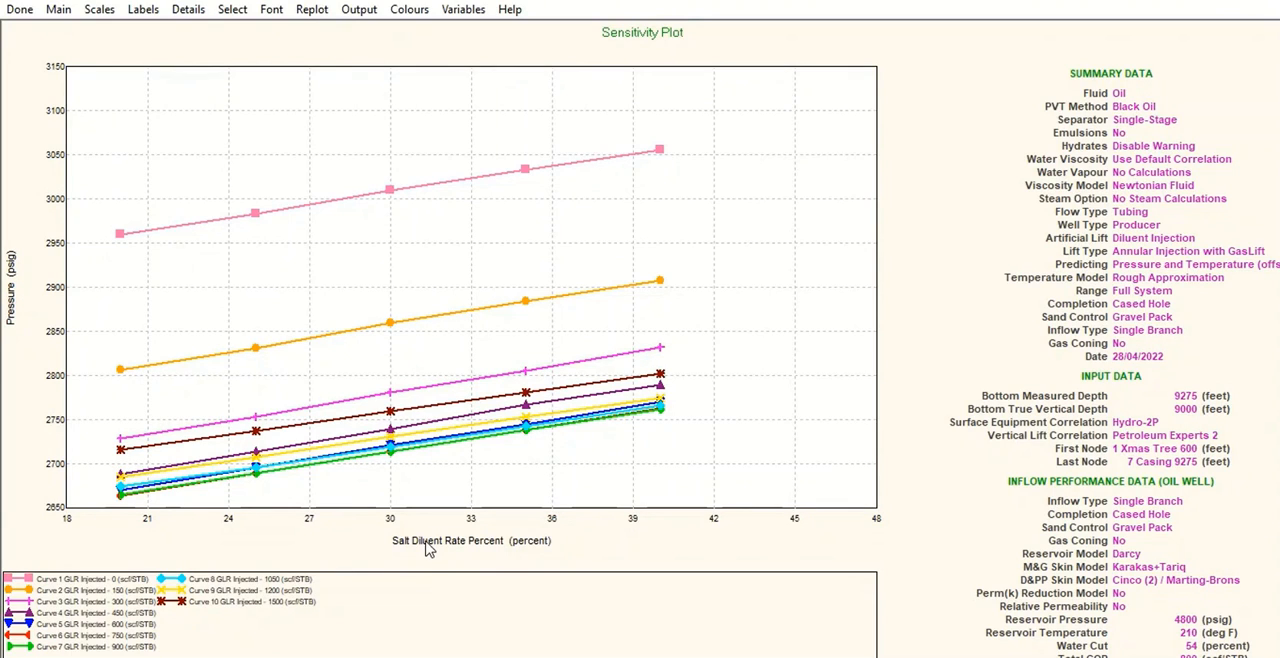
click(463, 12)
click(453, 274)
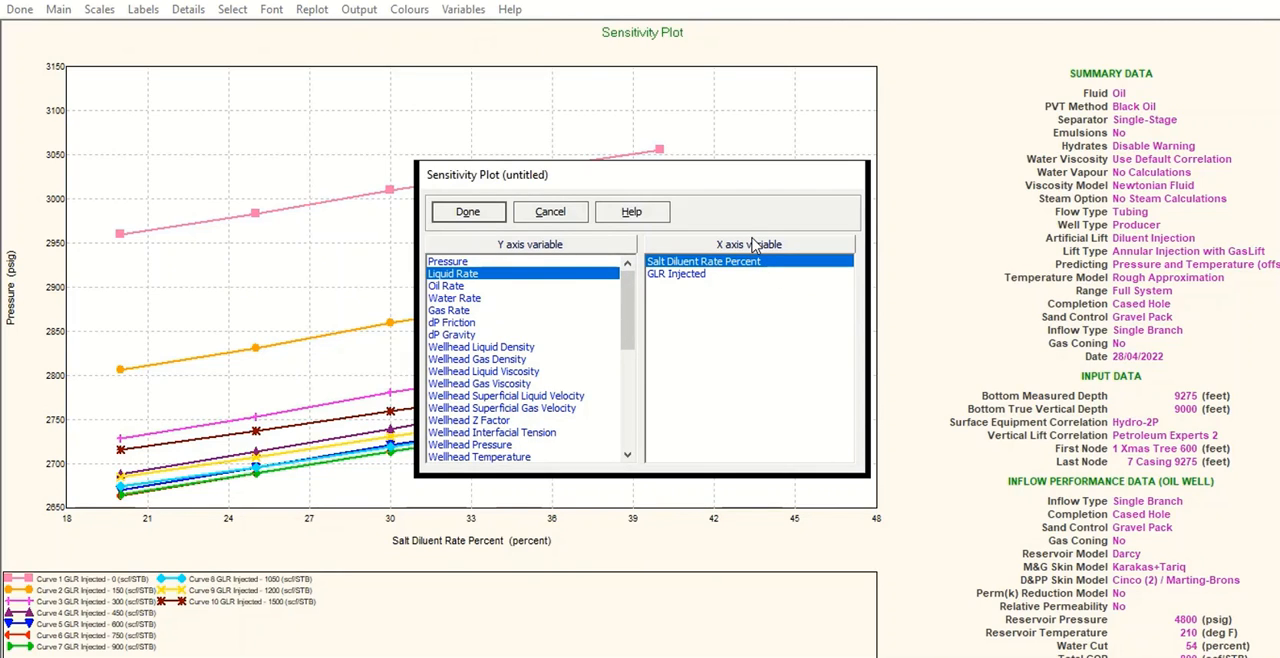
click(690, 276)
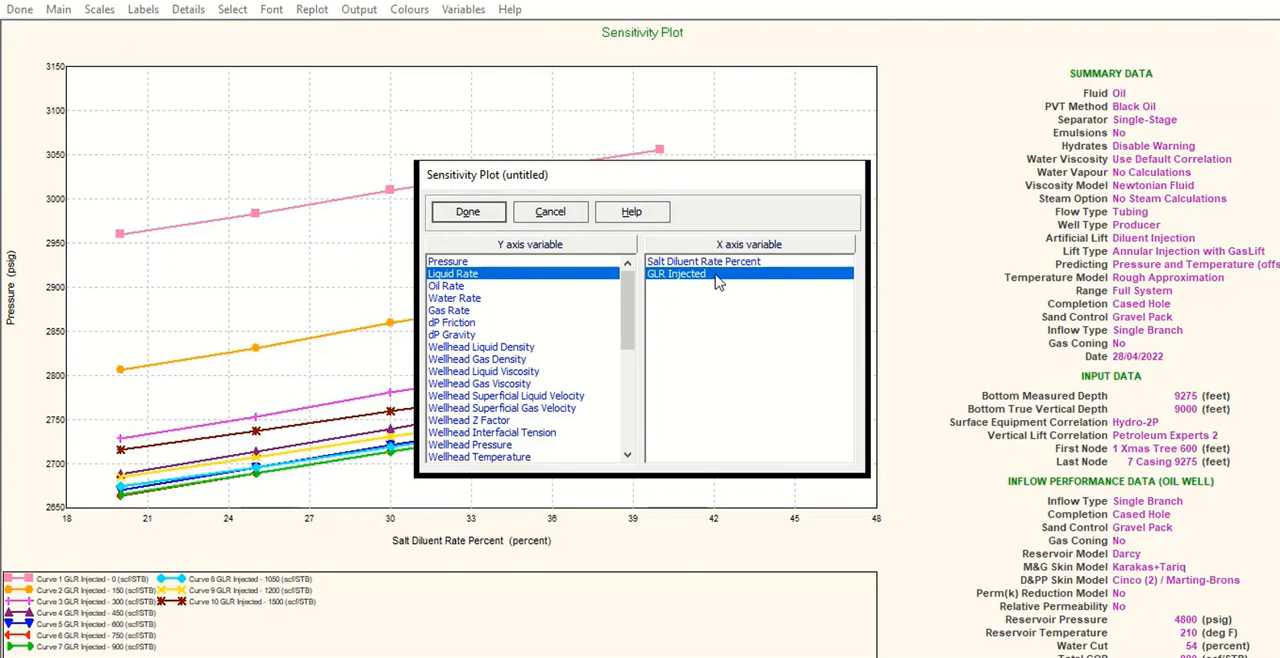
click(470, 214)
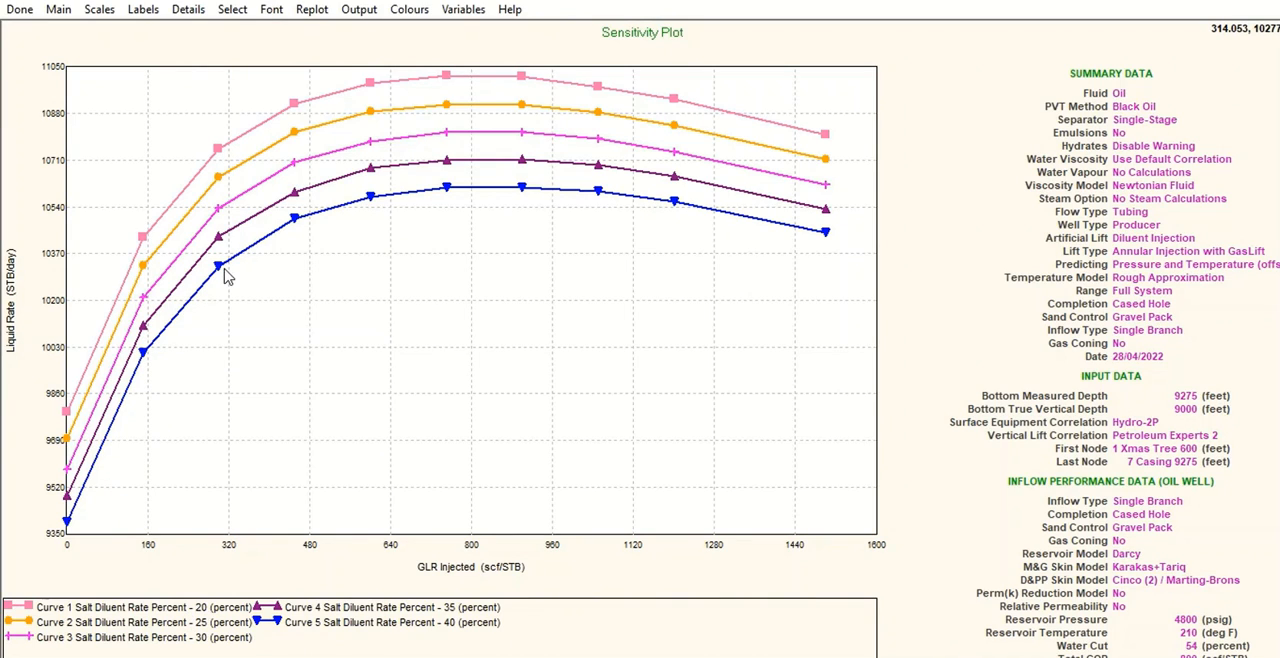
Plot Oil Rate against GLR Injected in the sensitivity plot, close it, and return to the main well summary screen.
click(463, 9)
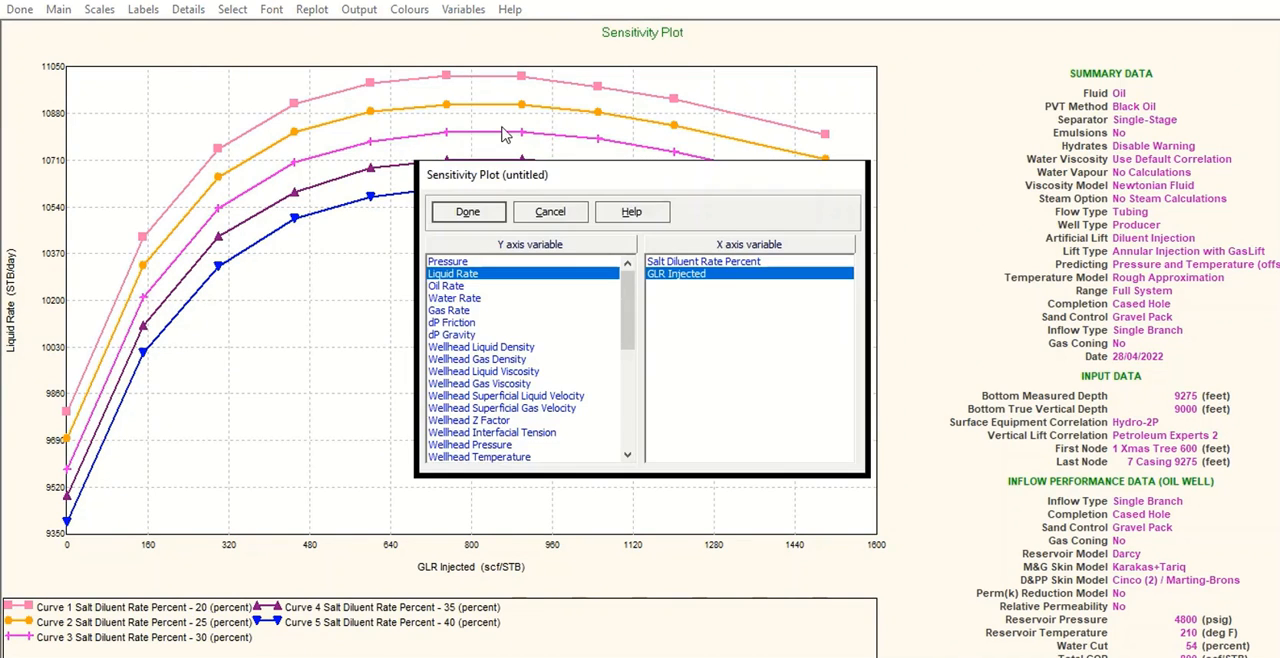
click(446, 286)
click(467, 211)
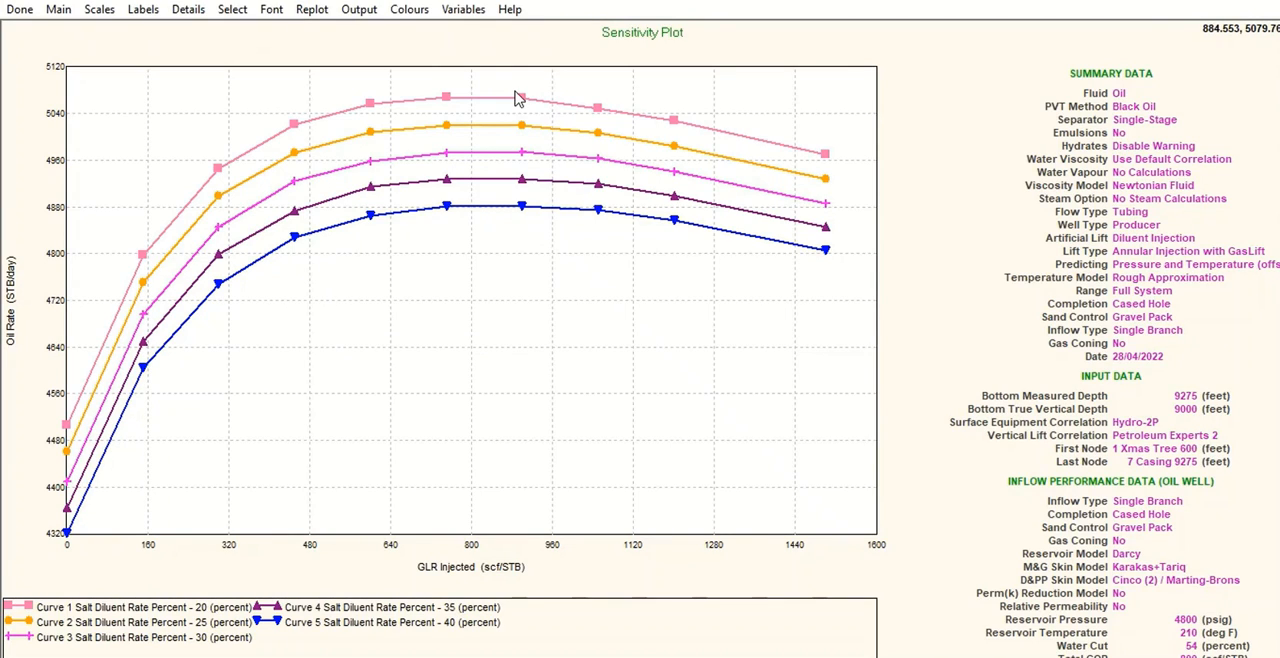
click(22, 11)
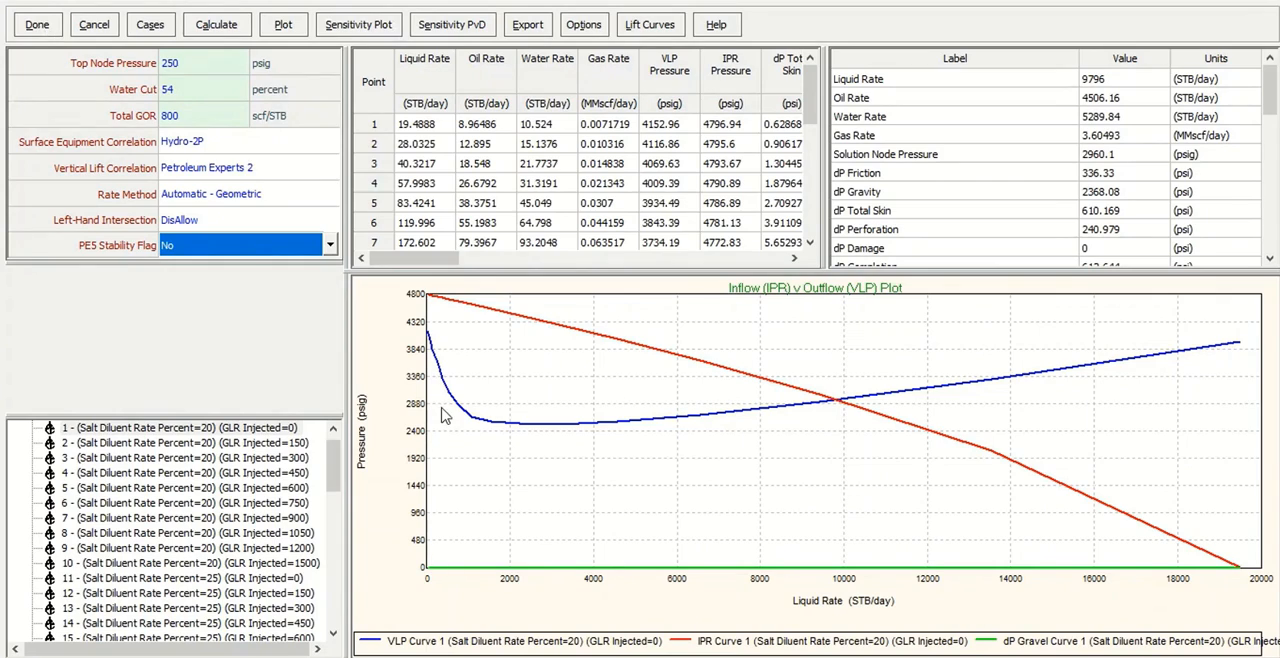
key(Escape)
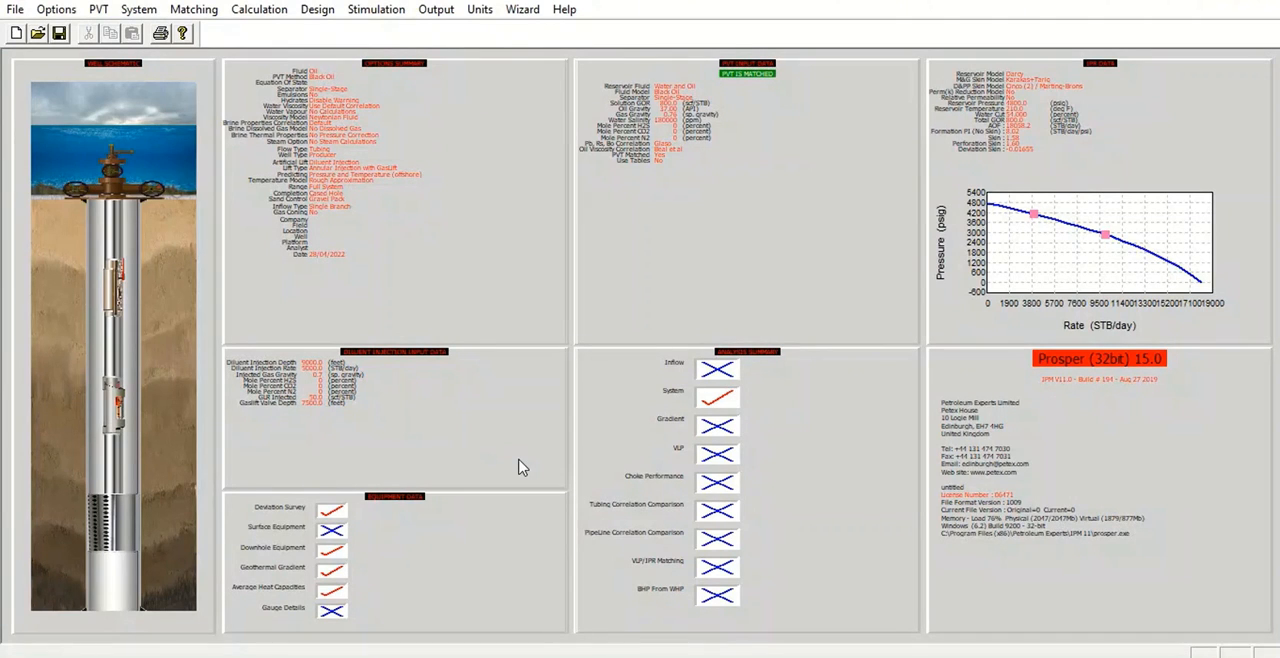